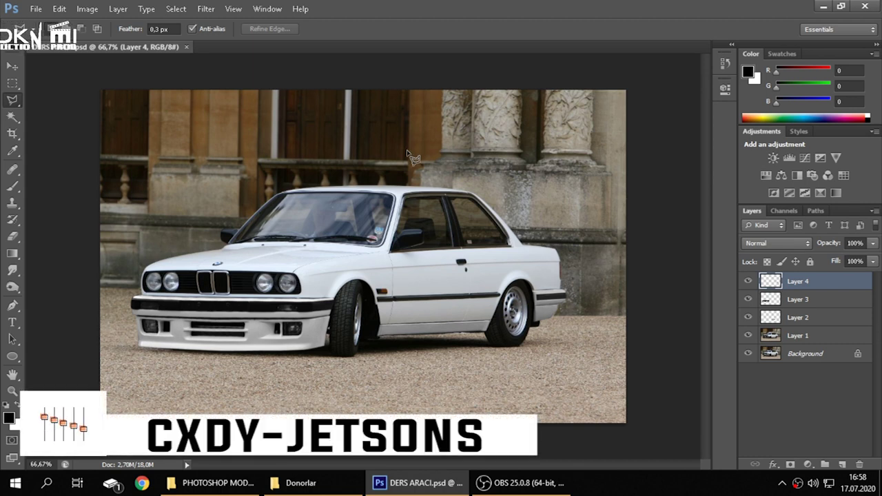
# Cycle through Photoshop's Marquee and Move tools, ending on the freehand Lasso
pyautogui.click(14, 84)
pyautogui.click(13, 67)
pyautogui.click(12, 100)
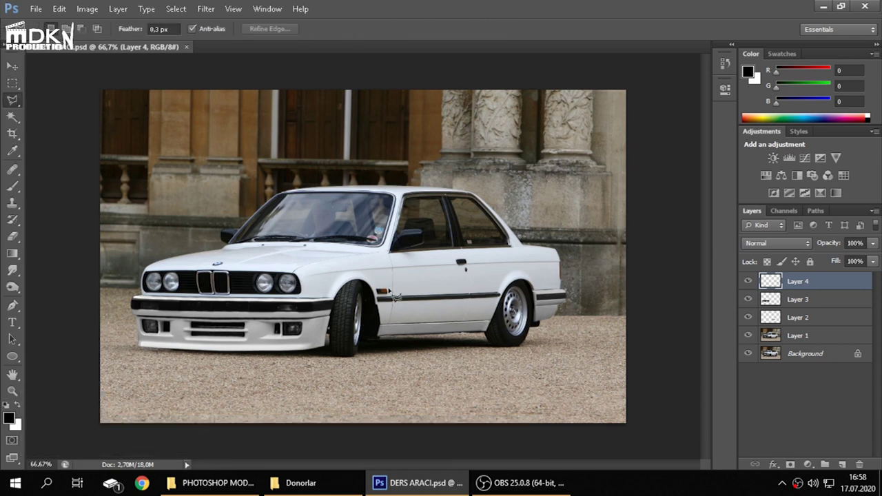
# Bring the Donorlar folder over Photoshop and scroll through its donor thumbnails
pyautogui.click(303, 483)
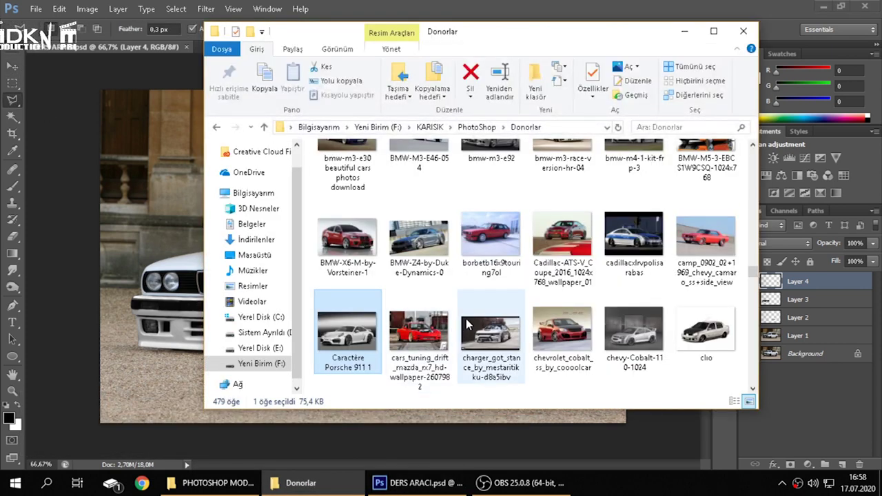
pyautogui.scroll(10, 482, 265)
pyautogui.scroll(10, 483, 265)
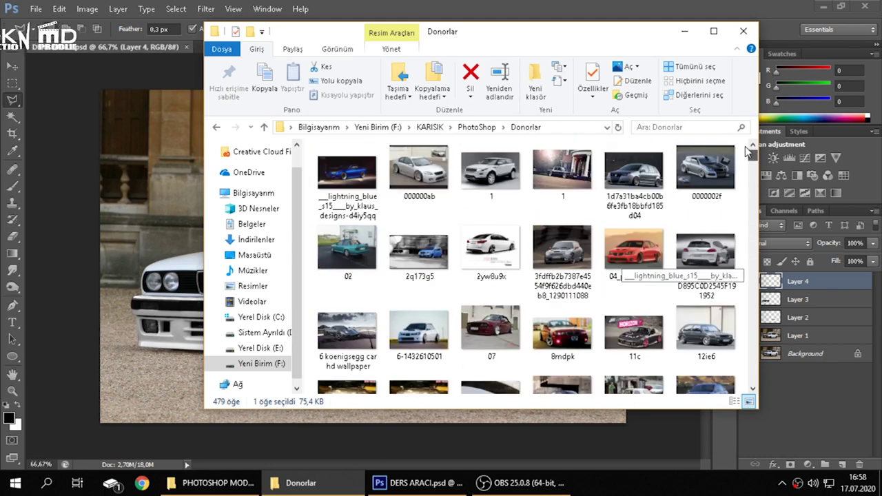
pyautogui.scroll(-5, 481, 265)
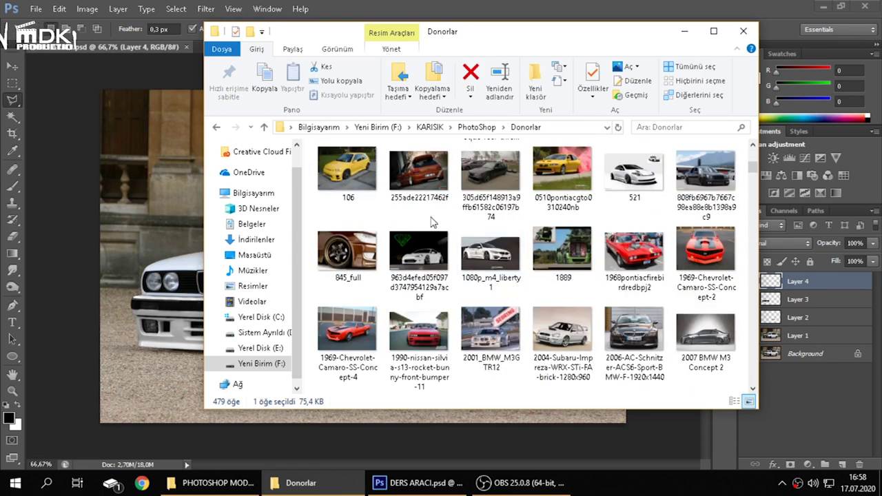
pyautogui.scroll(-2, 482, 205)
pyautogui.scroll(-2, 487, 206)
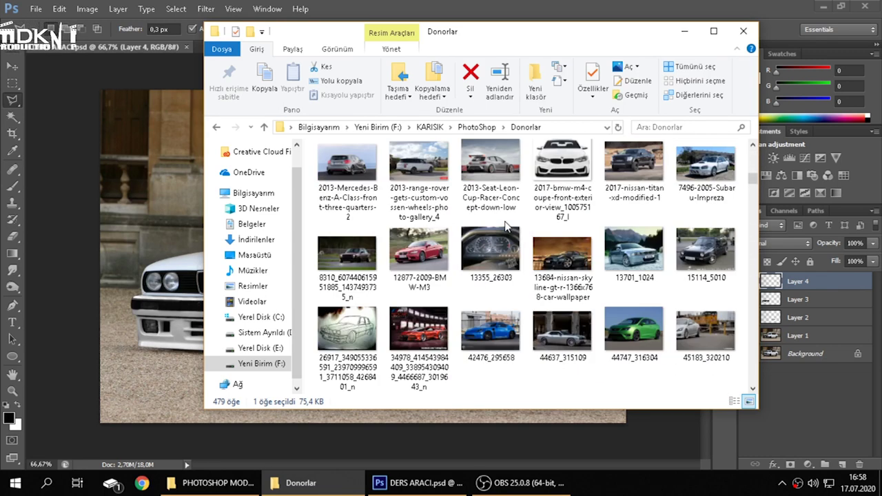
pyautogui.scroll(-1, 505, 226)
pyautogui.scroll(-2, 499, 242)
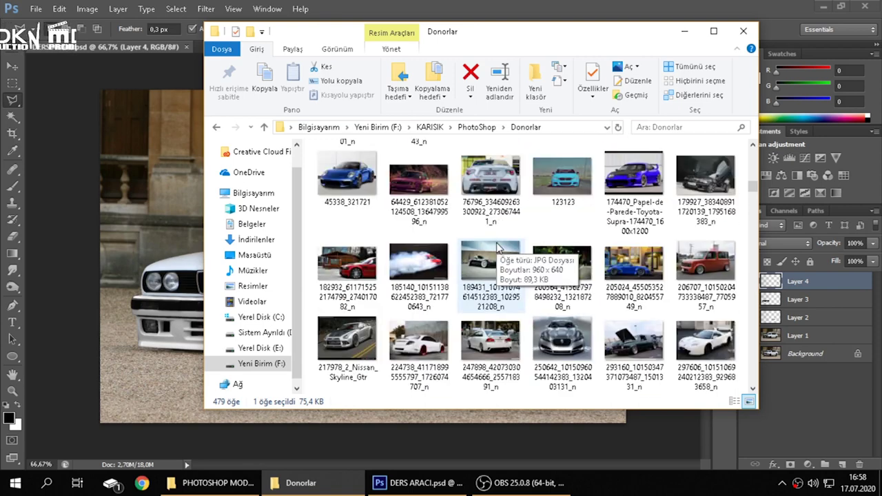
pyautogui.scroll(-5, 499, 243)
pyautogui.click(621, 225)
pyautogui.scroll(3, 612, 231)
pyautogui.scroll(3, 610, 235)
pyautogui.scroll(3, 607, 238)
pyautogui.scroll(-2, 606, 238)
pyautogui.scroll(-2, 599, 238)
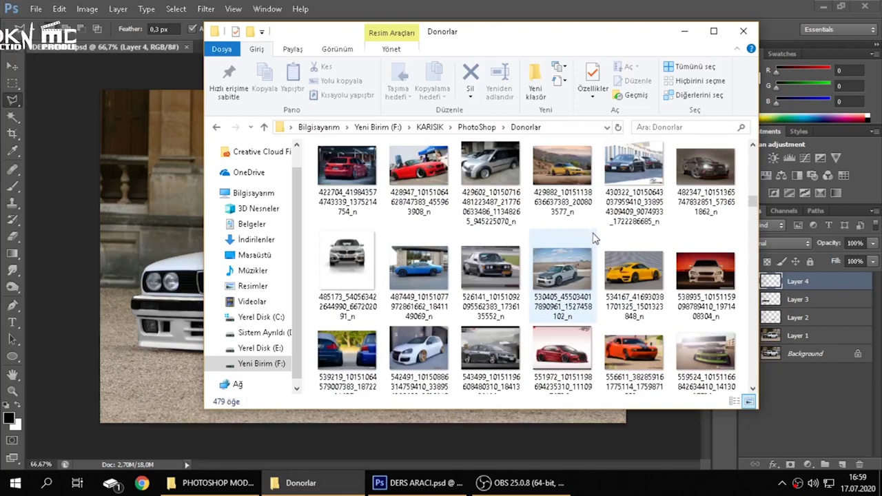
pyautogui.scroll(-1, 594, 237)
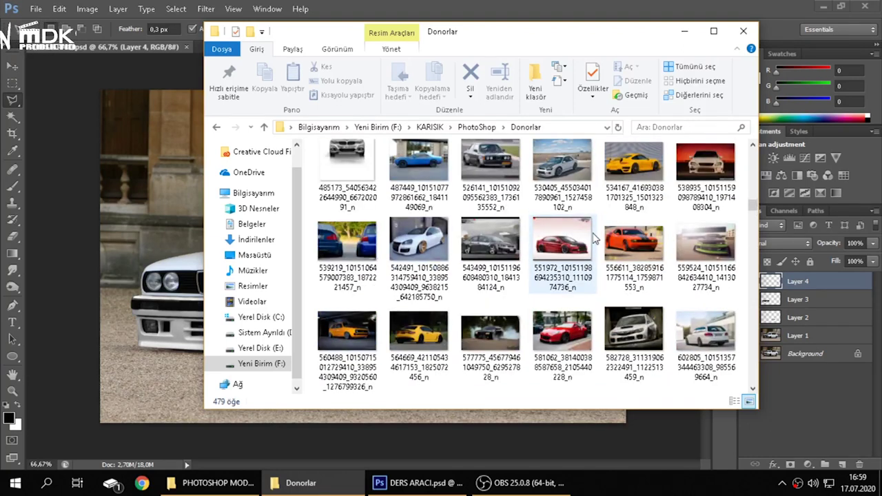
pyautogui.scroll(-2, 594, 238)
pyautogui.scroll(-2, 594, 238)
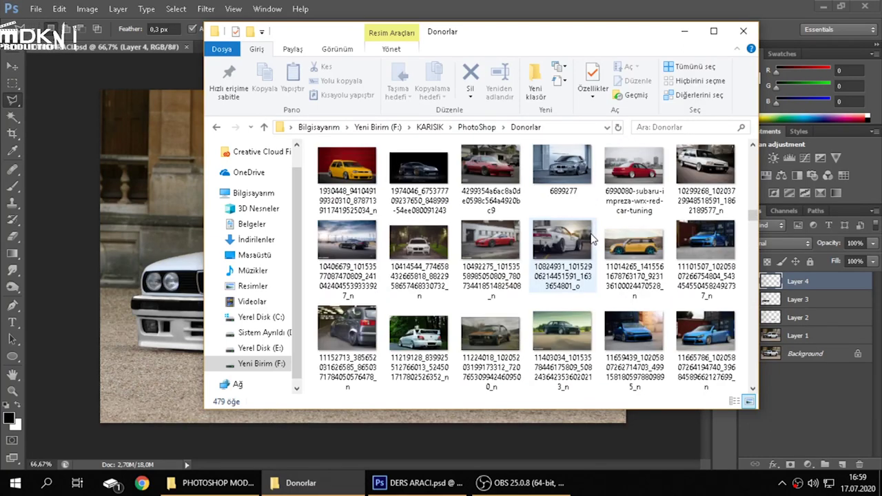
# Preview the red Mazda donor photo and its neighbour in Photos
pyautogui.doubleClick(507, 247)
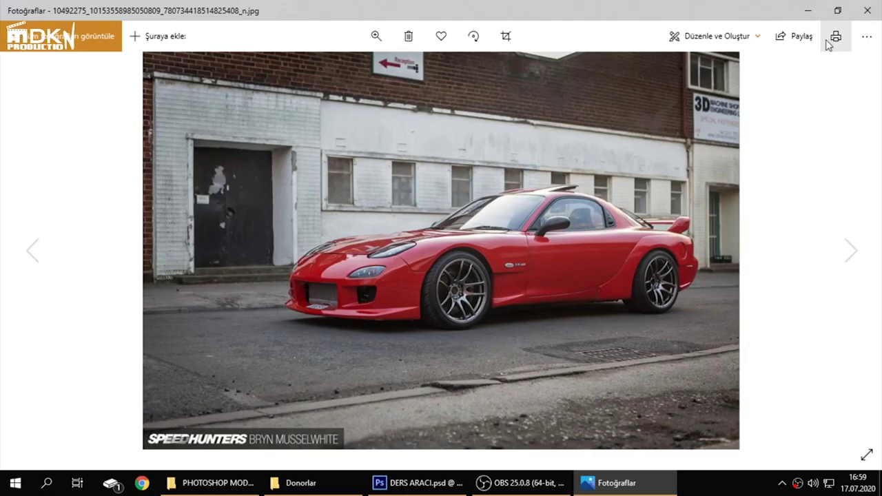
pyautogui.press('Right')
pyautogui.press('Left')
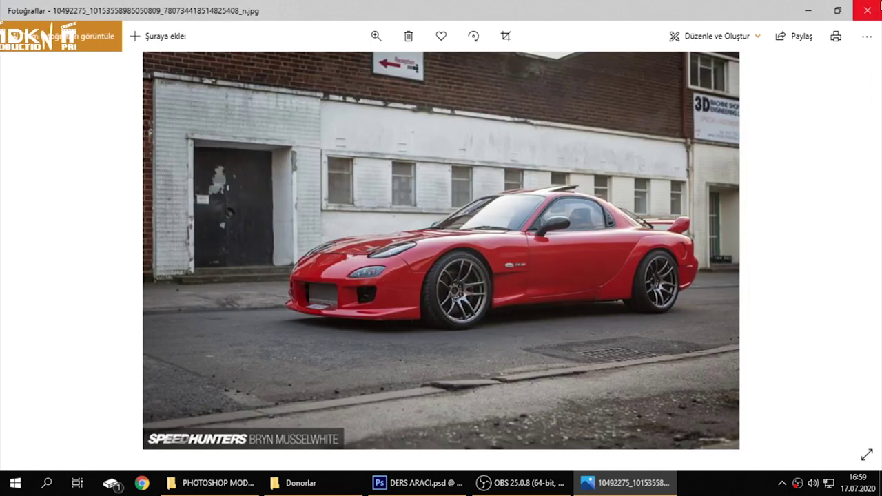
pyautogui.click(866, 10)
pyautogui.press('Right')
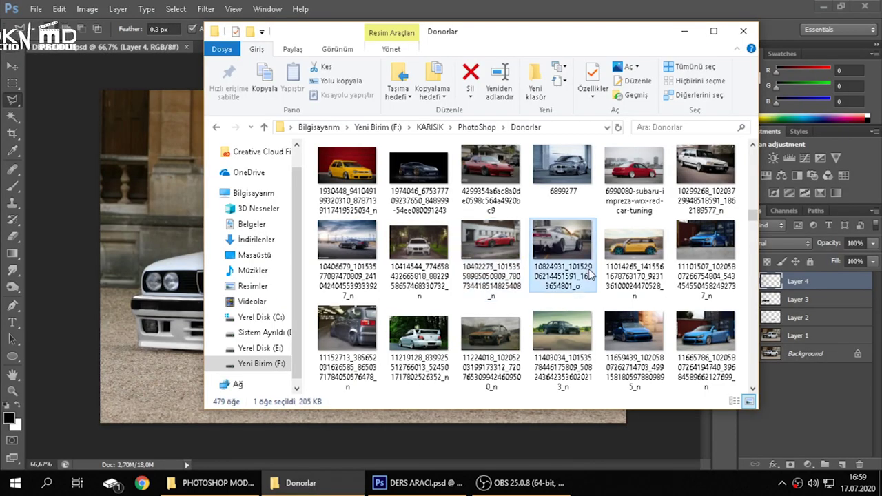
pyautogui.press('Left')
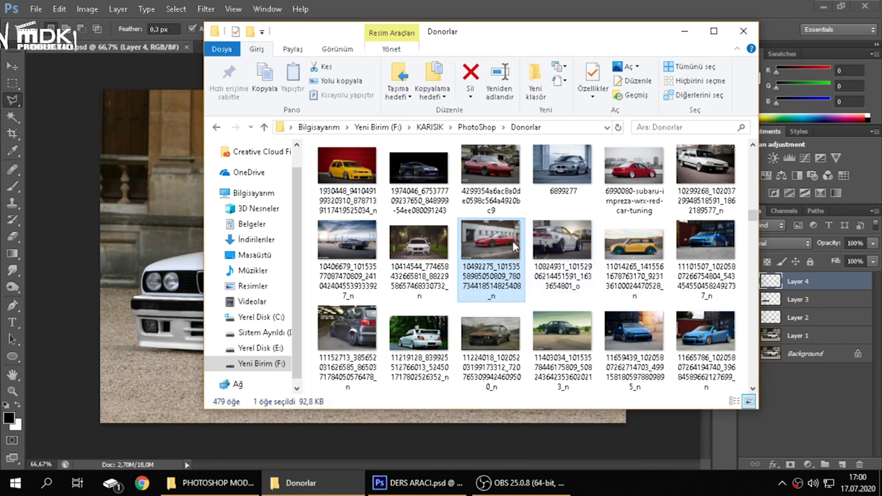
pyautogui.scroll(-1, 559, 264)
pyautogui.scroll(1, 559, 264)
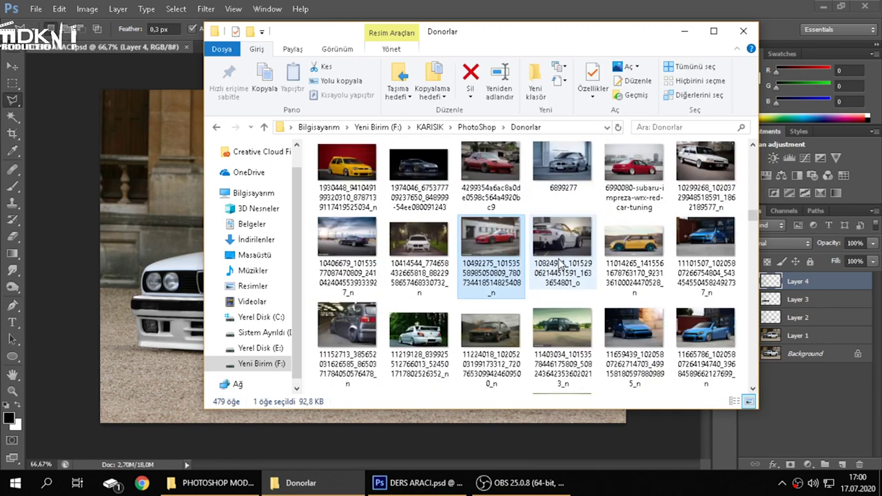
# Preview more donor photos further down the Donorlar folder
pyautogui.doubleClick(585, 165)
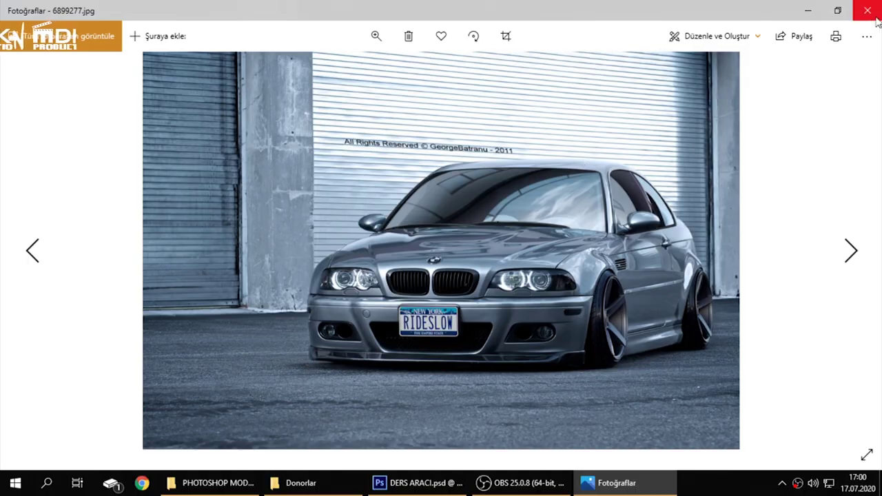
pyautogui.click(866, 11)
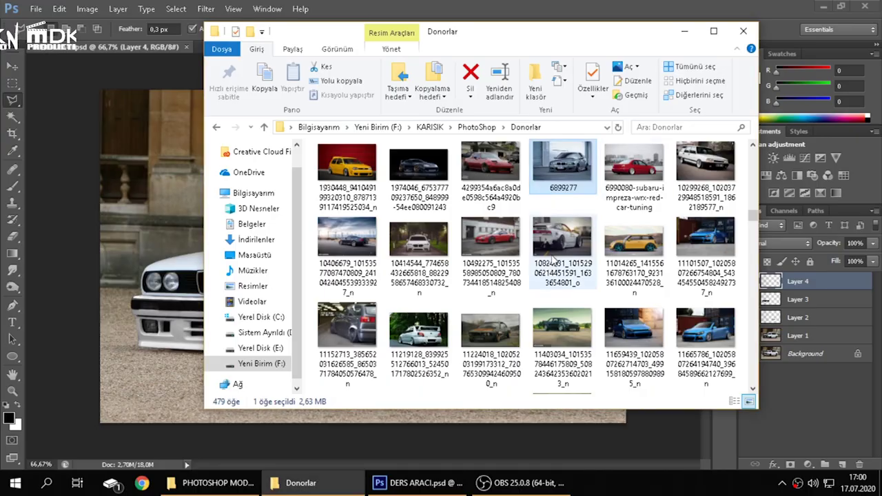
pyautogui.scroll(-1, 598, 307)
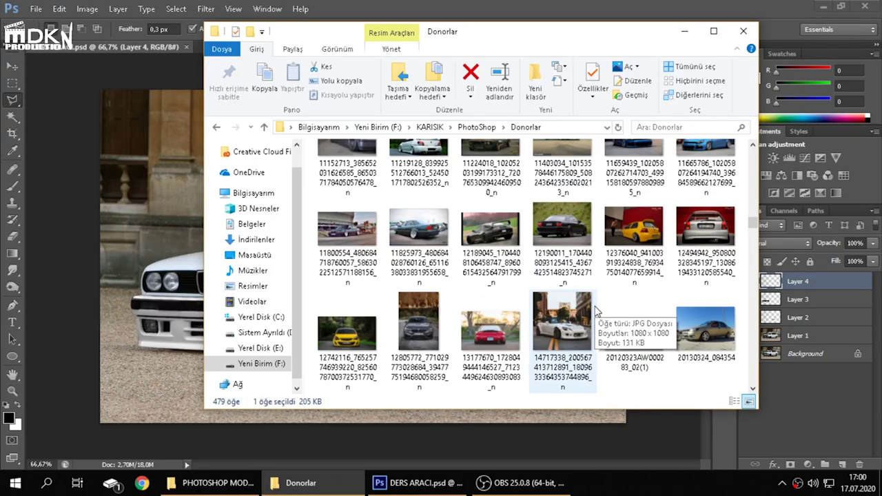
pyautogui.scroll(-1, 596, 311)
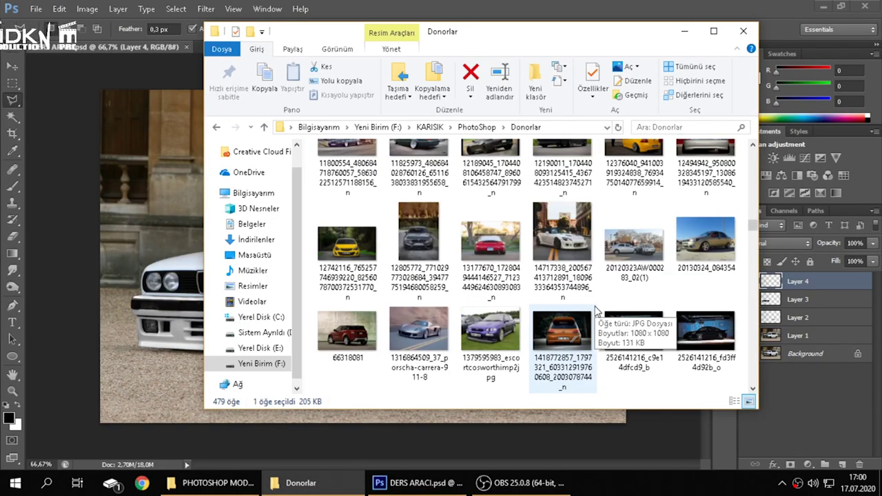
pyautogui.scroll(-2, 596, 311)
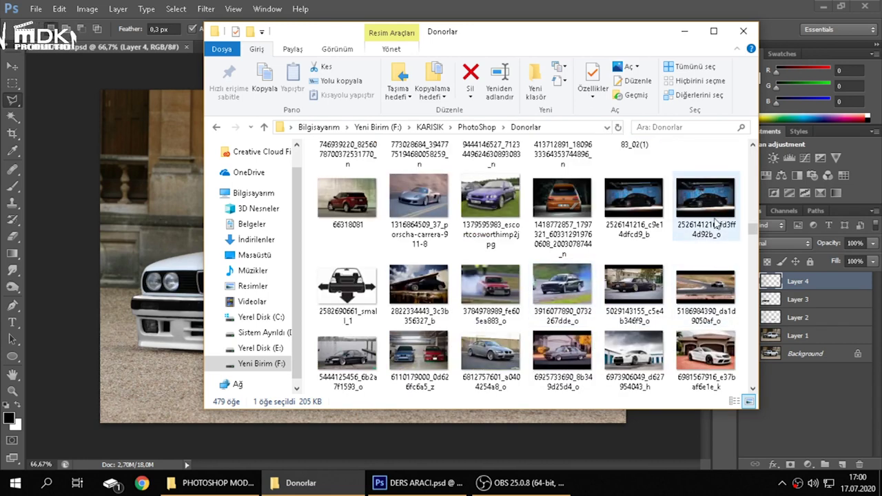
pyautogui.scroll(-3, 561, 286)
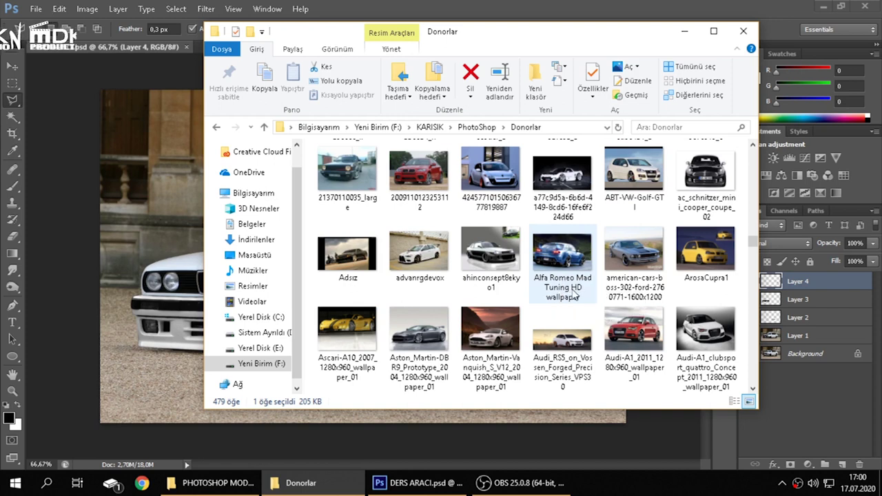
pyautogui.scroll(-1, 574, 294)
pyautogui.scroll(-1, 572, 296)
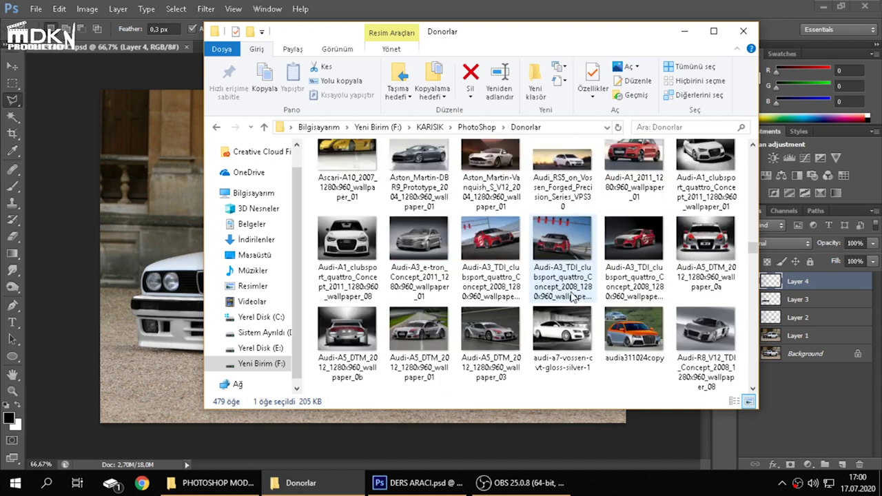
pyautogui.scroll(-2, 570, 296)
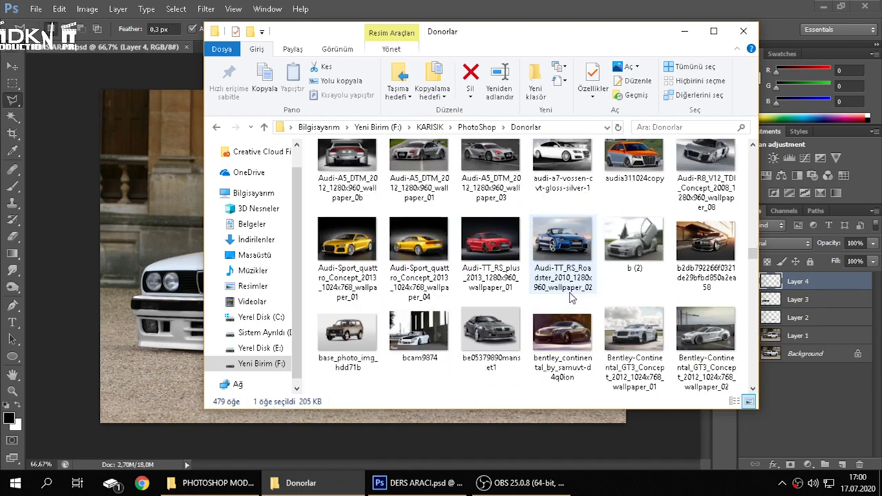
pyautogui.scroll(-1, 571, 296)
pyautogui.scroll(-2, 571, 297)
pyautogui.scroll(-2, 570, 297)
pyautogui.doubleClick(365, 270)
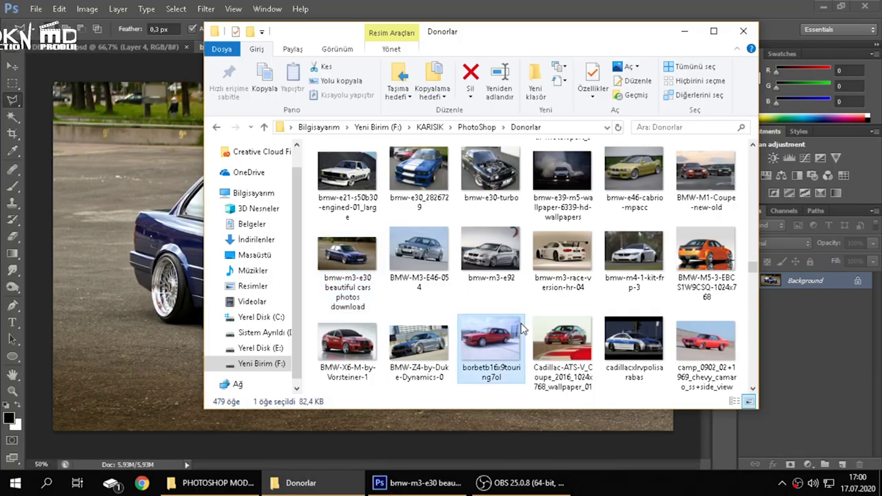
# Select the e30re0 photo and close the open photo previews
pyautogui.scroll(-2, 520, 330)
pyautogui.scroll(-2, 520, 329)
pyautogui.click(520, 329)
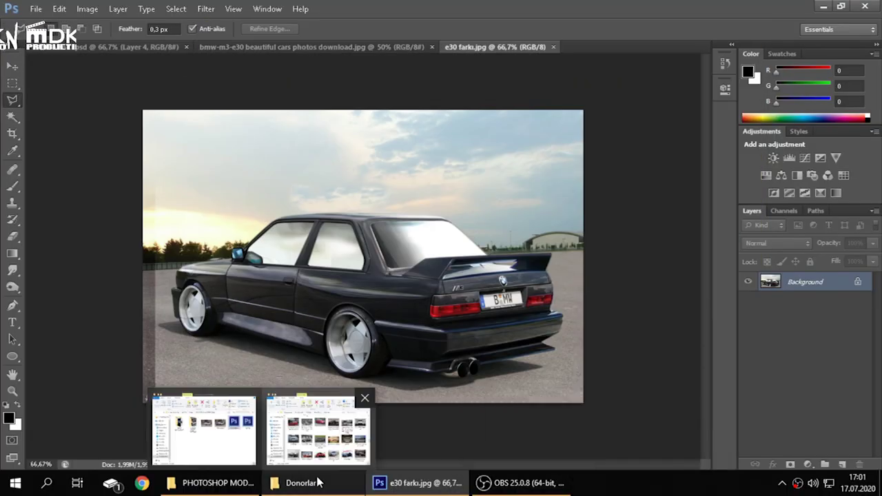
pyautogui.click(319, 428)
pyautogui.scroll(-3, 517, 293)
pyautogui.scroll(-2, 517, 293)
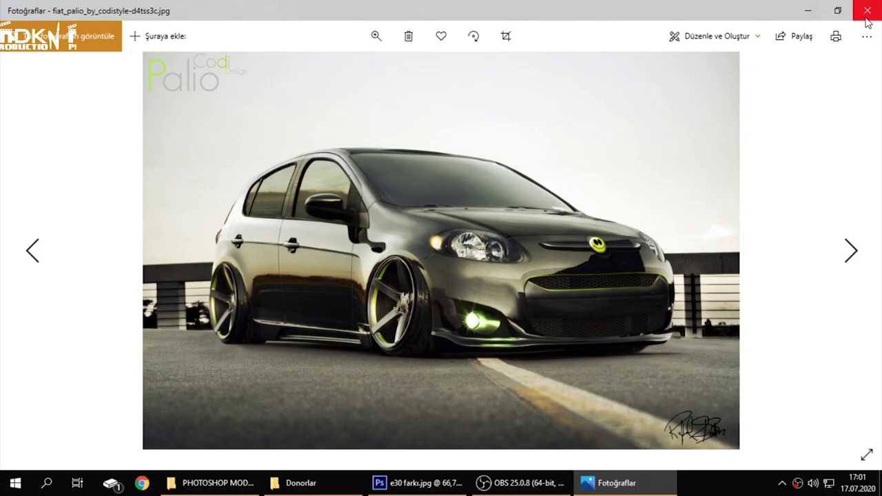
pyautogui.click(866, 20)
pyautogui.scroll(-3, 576, 330)
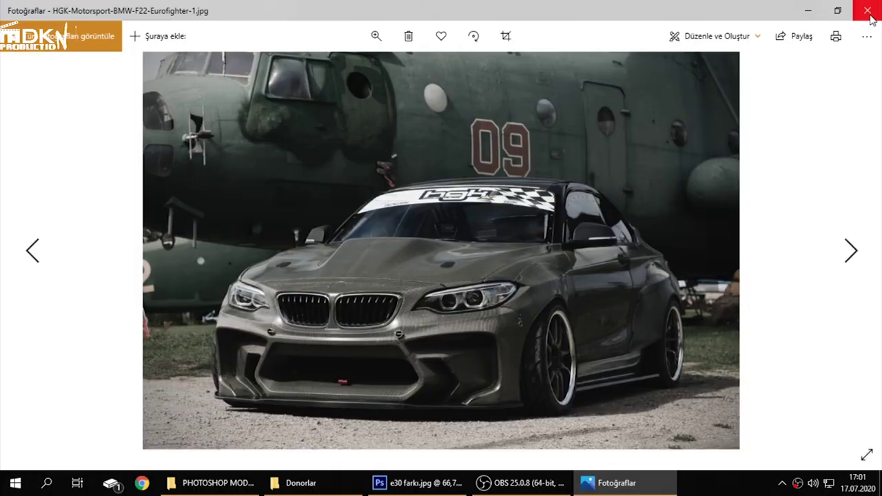
pyautogui.click(868, 15)
# Select the mitsubishi_lancer photo and preview the gray Porsche donor image
pyautogui.scroll(-3, 600, 276)
pyautogui.scroll(-3, 579, 279)
pyautogui.scroll(-3, 524, 283)
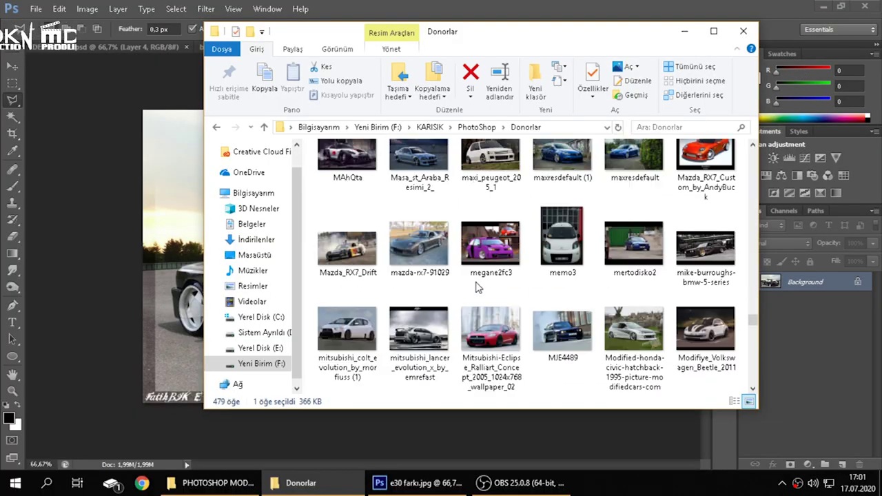
pyautogui.scroll(-3, 477, 287)
pyautogui.click(427, 231)
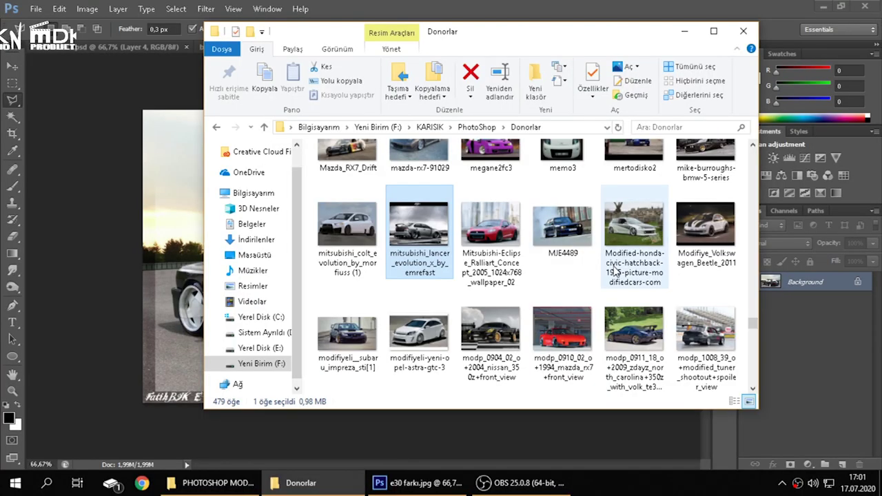
pyautogui.scroll(-3, 615, 272)
pyautogui.scroll(-3, 615, 273)
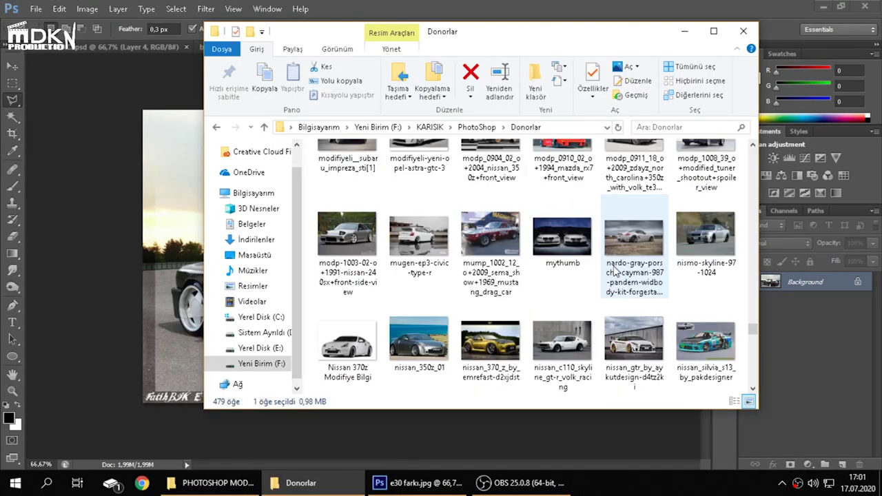
pyautogui.doubleClick(615, 272)
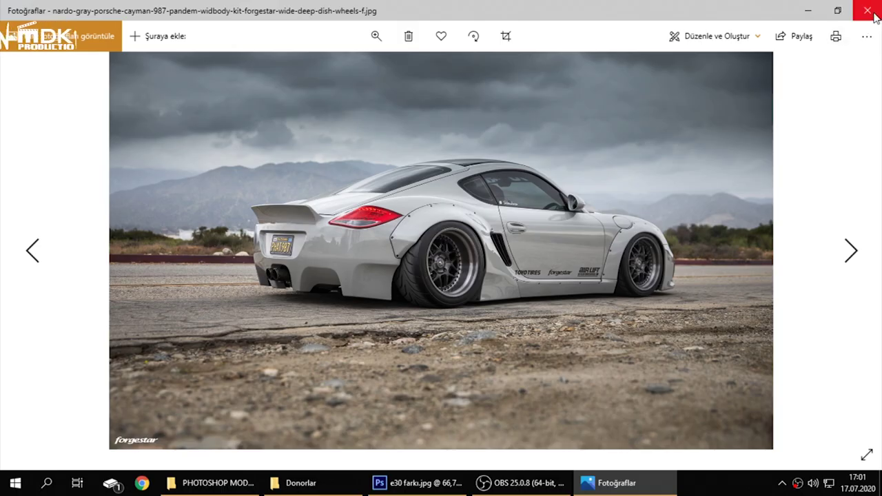
pyautogui.click(869, 12)
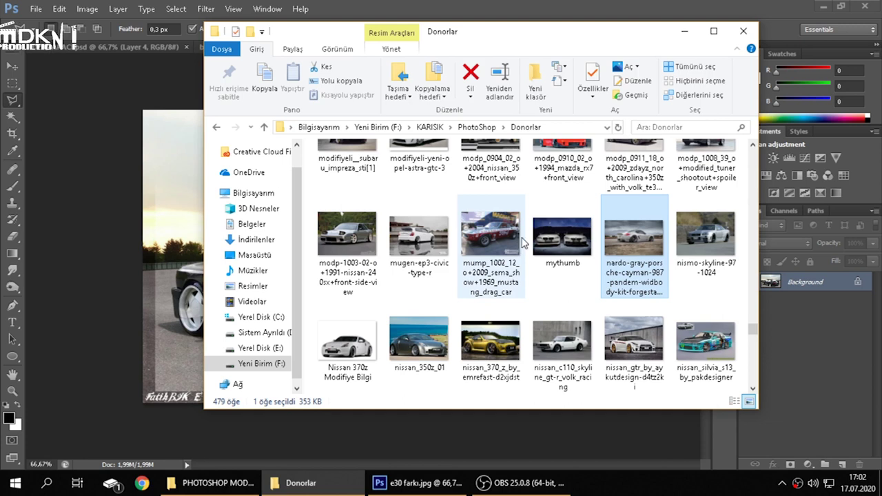
# Scroll down and preview the tumblr donor photo of the teal Honda
pyautogui.scroll(-1, 510, 241)
pyautogui.scroll(-2, 496, 244)
pyautogui.scroll(-1, 476, 250)
pyautogui.scroll(-1, 456, 256)
pyautogui.scroll(-1, 456, 256)
pyautogui.scroll(-1, 711, 272)
pyautogui.scroll(-1, 711, 272)
pyautogui.scroll(-1, 711, 272)
pyautogui.scroll(-1, 711, 272)
pyautogui.doubleClick(705, 334)
pyautogui.click(866, 8)
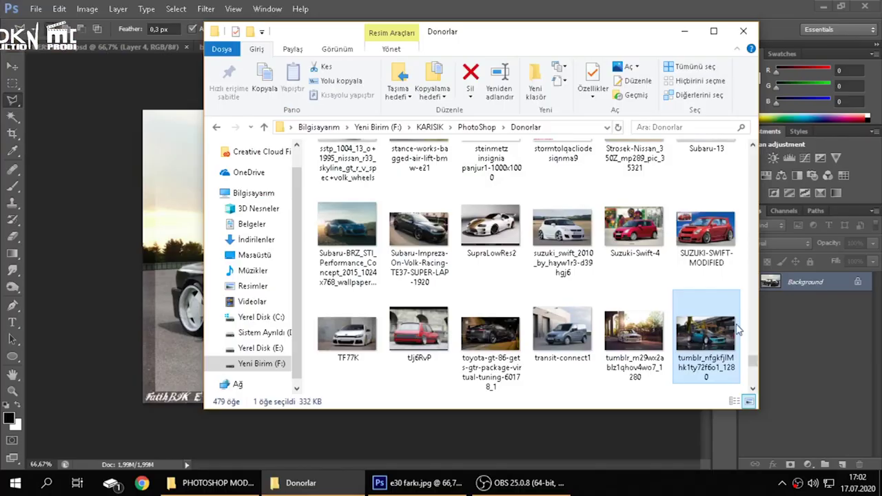
# Open the tumblr photo with Adobe Photoshop CS6 and minimize the Donorlar window
pyautogui.rightClick(705, 334)
pyautogui.moveTo(627, 257)
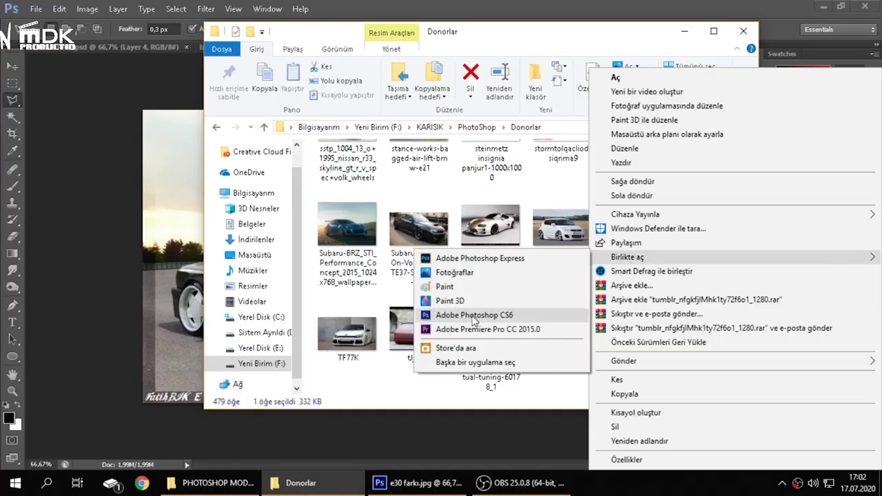
pyautogui.click(458, 321)
pyautogui.click(317, 431)
pyautogui.scroll(-2, 497, 293)
pyautogui.scroll(-1, 498, 292)
pyautogui.scroll(-1, 498, 292)
pyautogui.scroll(-1, 498, 293)
pyautogui.click(684, 31)
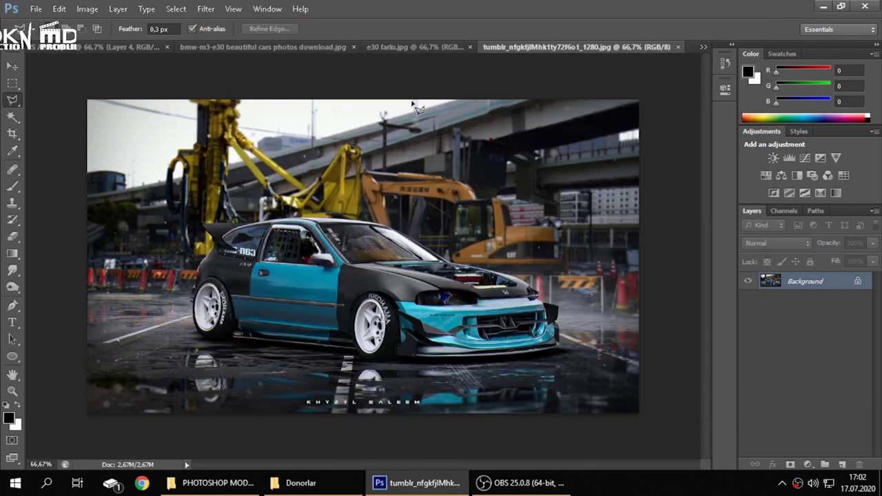
# Switch to the bmw-m3-e30 document with the Pen tool and zoom on the front wheel
pyautogui.click(277, 48)
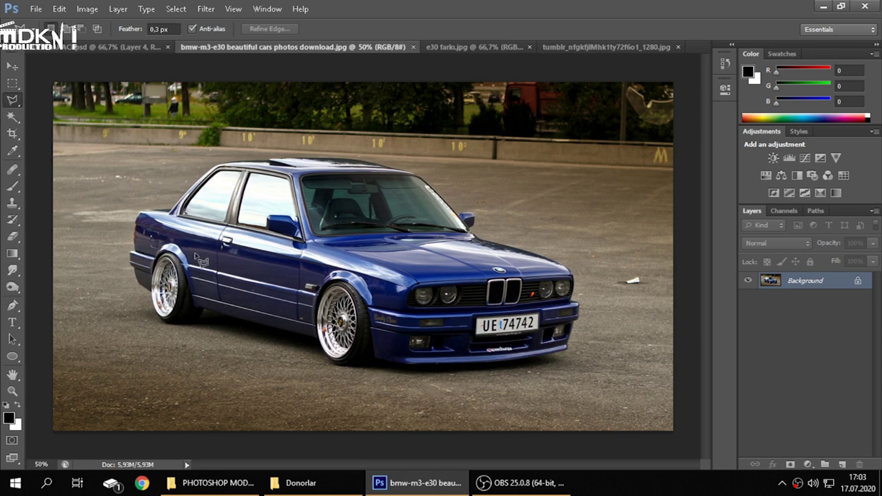
pyautogui.click(13, 307)
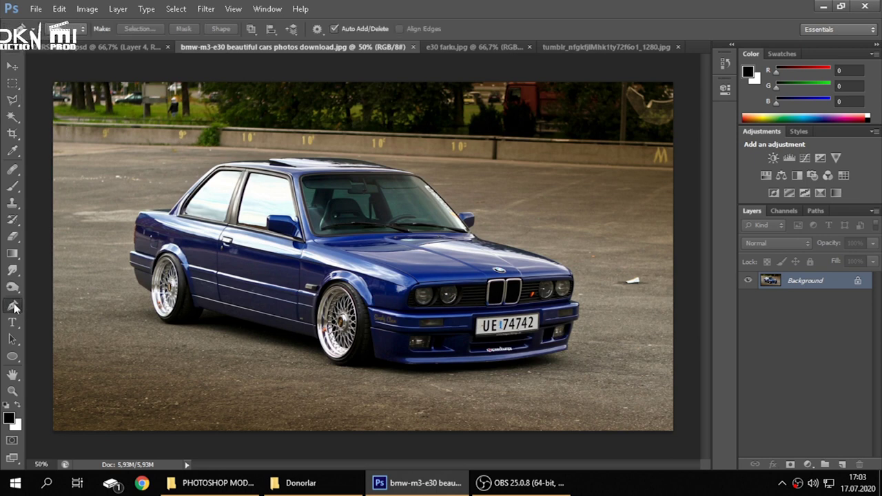
pyautogui.keyDown('alt'); pyautogui.scroll(2, 359, 324); pyautogui.keyUp('alt')
pyautogui.keyDown('alt'); pyautogui.scroll(2, 359, 323); pyautogui.keyUp('alt')
pyautogui.keyDown('alt'); pyautogui.scroll(-1, 359, 323); pyautogui.keyUp('alt')
pyautogui.keyDown('alt'); pyautogui.scroll(-1, 318, 376); pyautogui.keyUp('alt')
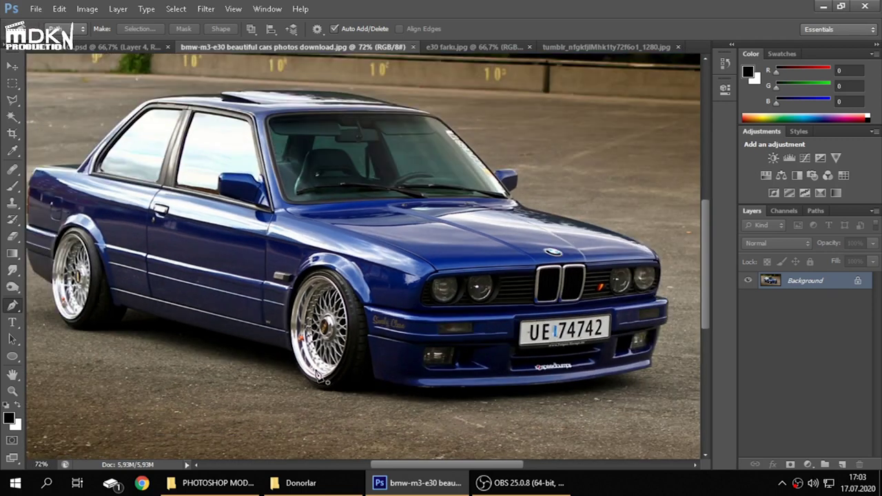
pyautogui.keyDown('alt'); pyautogui.scroll(-1, 324, 376); pyautogui.keyUp('alt')
pyautogui.keyDown('alt'); pyautogui.scroll(2, 331, 376); pyautogui.keyUp('alt')
pyautogui.keyDown('alt'); pyautogui.scroll(1, 349, 369); pyautogui.keyUp('alt')
pyautogui.keyDown('alt'); pyautogui.scroll(1, 348, 368); pyautogui.keyUp('alt')
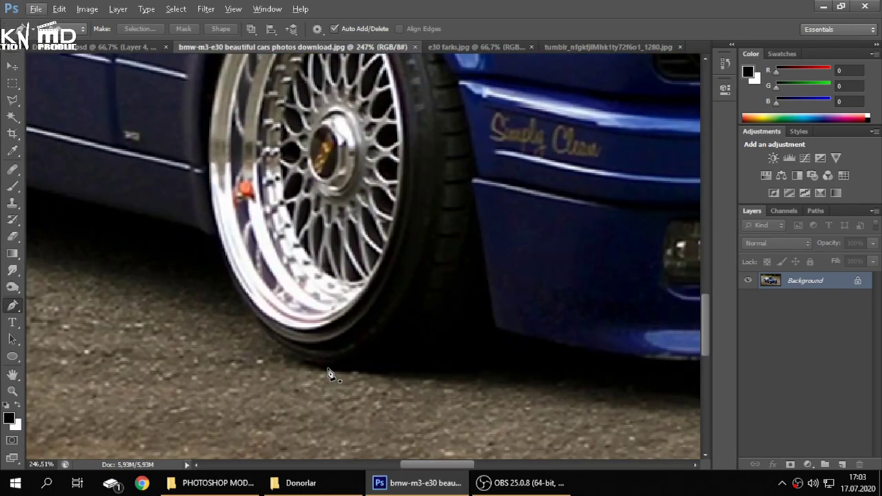
# Trace a pen path along the front tyre's bottom and around the wheel arch
pyautogui.click(321, 370)
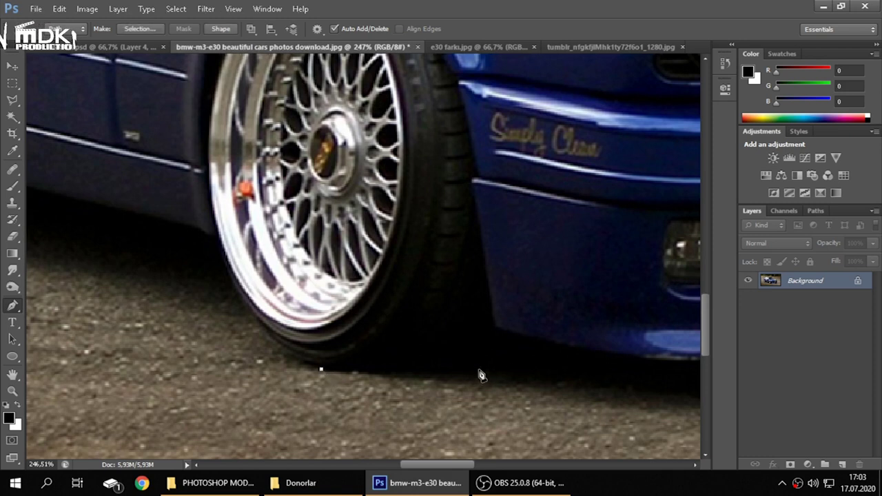
pyautogui.click(516, 366)
pyautogui.click(431, 369)
pyautogui.moveTo(431, 369); pyautogui.dragTo(430, 372)
pyautogui.click(525, 339)
pyautogui.click(488, 328)
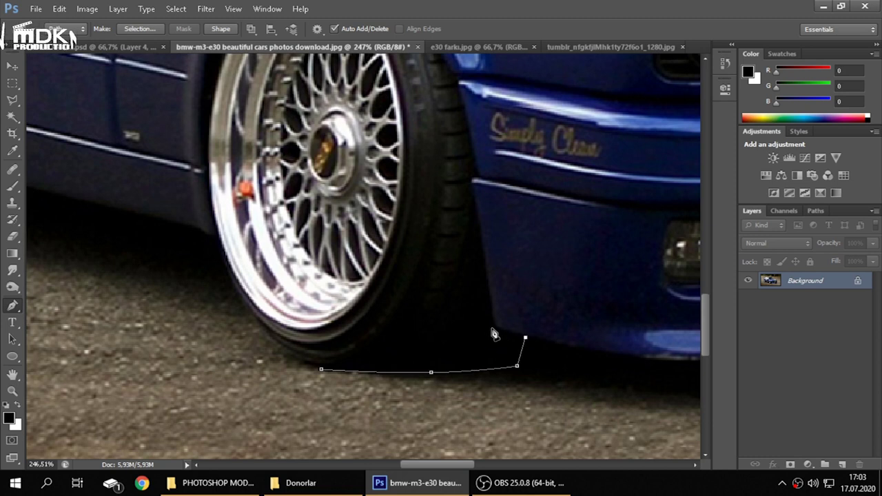
pyautogui.scroll(2, 484, 209)
pyautogui.click(468, 235)
pyautogui.scroll(5, 464, 224)
pyautogui.click(455, 262)
pyautogui.click(391, 165)
pyautogui.click(335, 130)
pyautogui.moveTo(273, 143); pyautogui.dragTo(297, 128)
# Continue the path down the wheel's left edge and close it
pyautogui.scroll(-3, 266, 148)
pyautogui.scroll(-5, 220, 206)
pyautogui.click(215, 221)
pyautogui.click(235, 283)
pyautogui.click(290, 342)
pyautogui.click(321, 359)
# Convert the wheel path to a selection and paste it into DERS ARACI.psd as Layer 5
pyautogui.rightClick(364, 319)
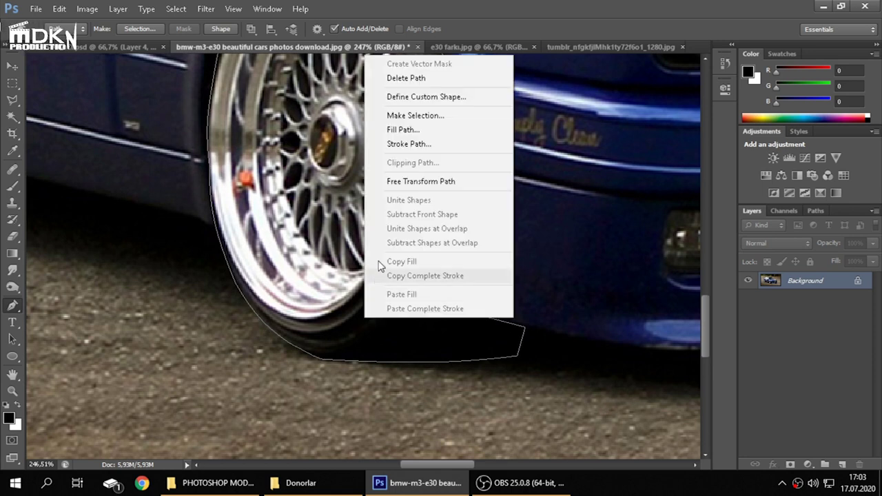
pyautogui.click(415, 115)
pyautogui.click(506, 138)
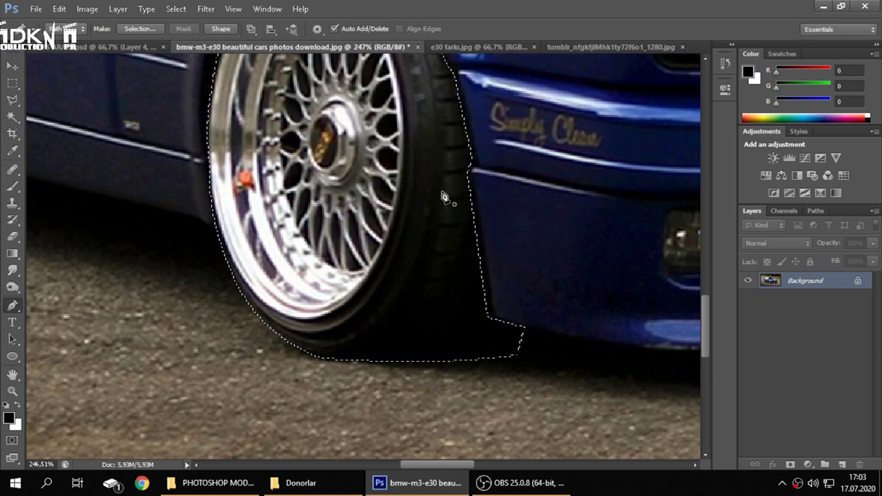
pyautogui.scroll(3, 450, 282)
pyautogui.scroll(-1, 449, 283)
pyautogui.scroll(-2, 414, 254)
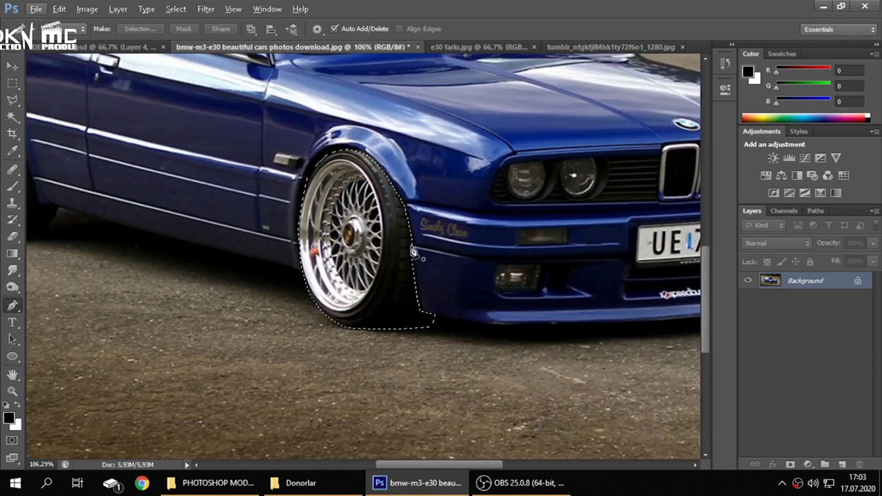
pyautogui.click(102, 46)
pyautogui.hotkey('ctrl', 'v')
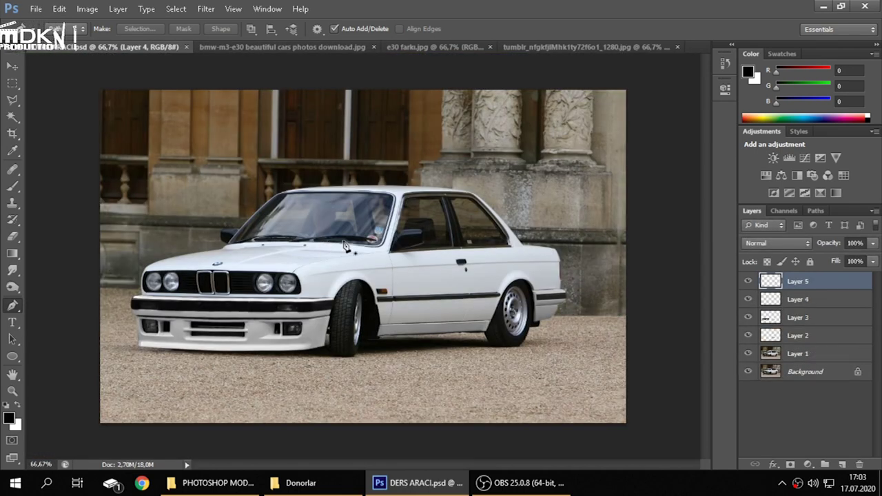
# Free-transform Layer 5: flip it horizontally, move it onto the front arch, scale to ~67%
pyautogui.click(12, 100)
pyautogui.rightClick(376, 260)
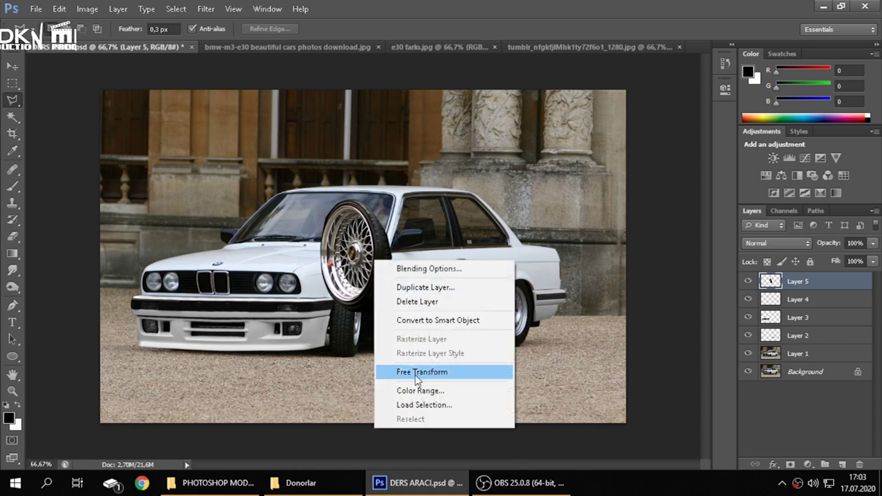
pyautogui.click(415, 376)
pyautogui.rightClick(367, 252)
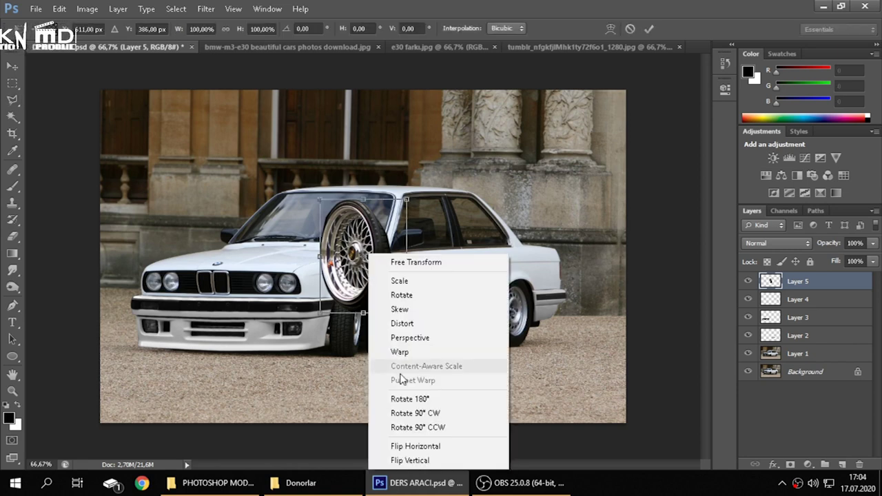
pyautogui.click(403, 448)
pyautogui.moveTo(388, 232); pyautogui.dragTo(392, 270)
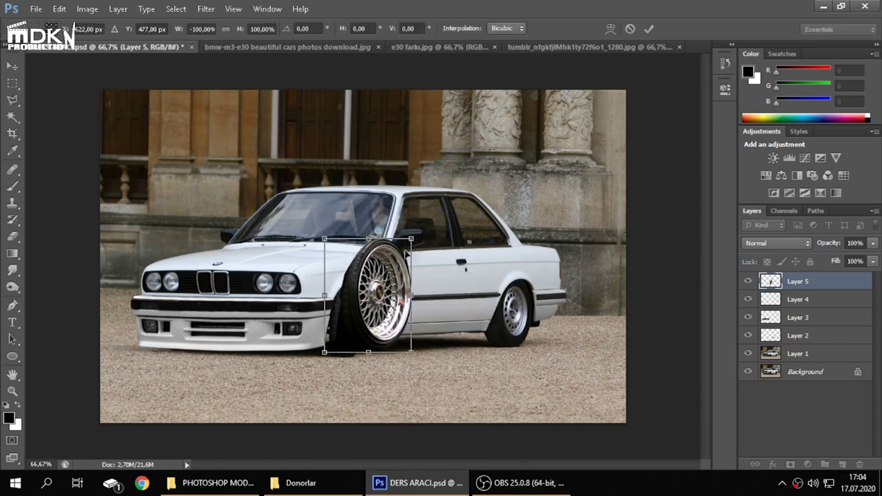
pyautogui.moveTo(411, 239); pyautogui.dragTo(376, 285)
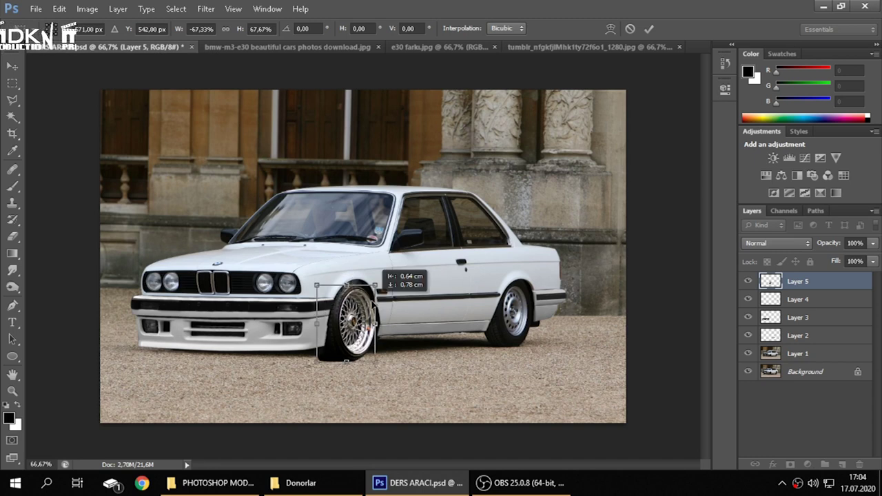
# Nudge and rotate the wheel -3.2°, commit, then remove the Layer 5 wheel
pyautogui.scroll(3, 372, 336)
pyautogui.scroll(3, 372, 336)
pyautogui.moveTo(281, 331)
pyautogui.mouseDown()
pyautogui.moveTo(292, 317)
pyautogui.moveTo(229, 319)
pyautogui.mouseUp()
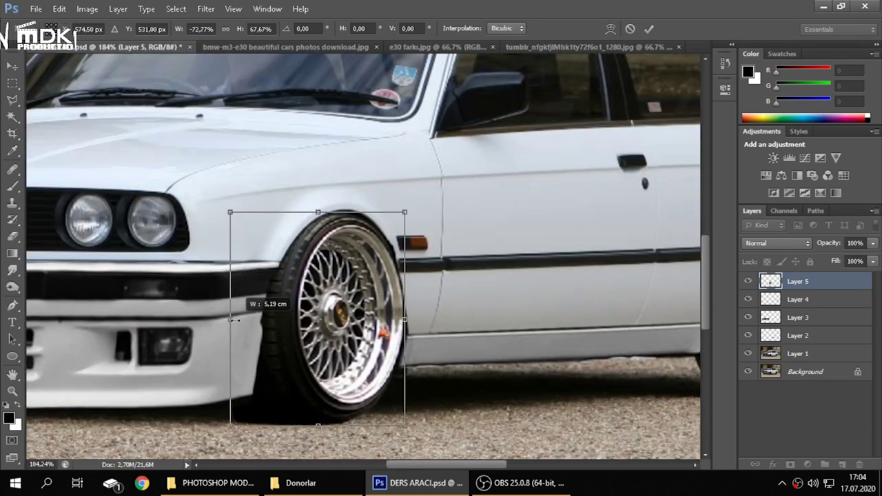
pyautogui.scroll(-5, 288, 308)
pyautogui.moveTo(423, 256); pyautogui.dragTo(414, 253)
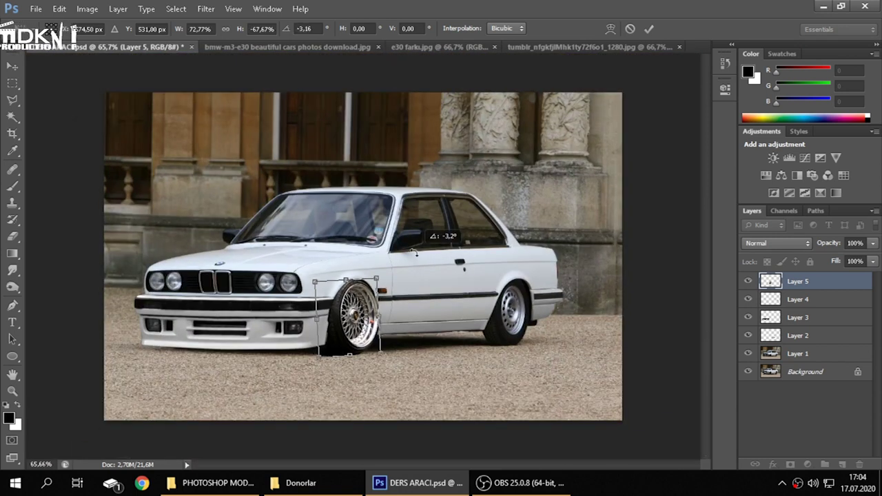
pyautogui.click(652, 29)
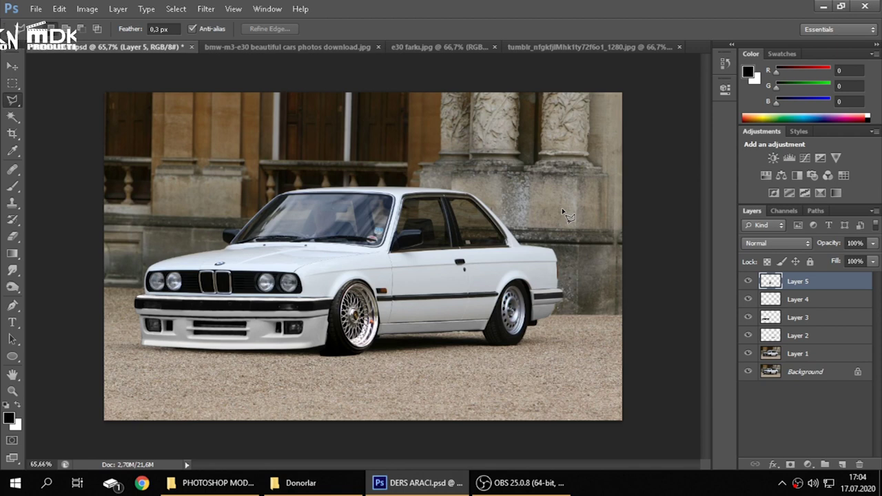
pyautogui.hotkey('ctrl', 'alt', 'z')
pyautogui.hotkey('ctrl', 'alt', 'z')
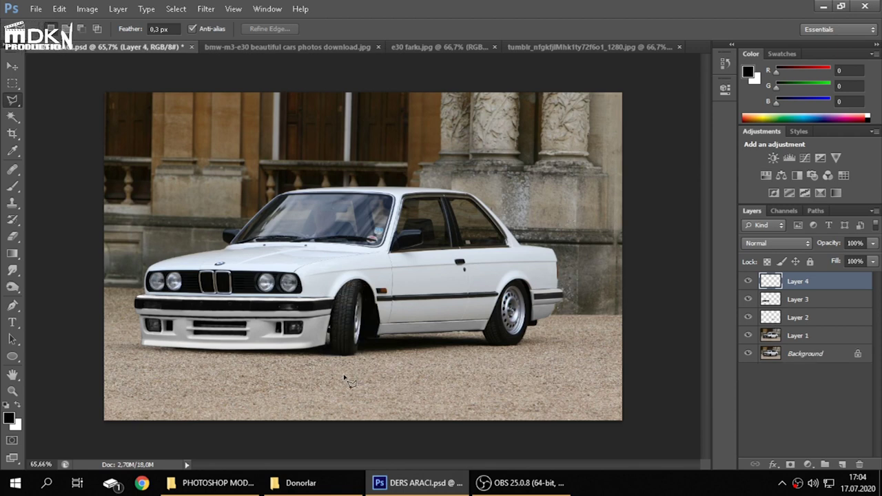
# Trace a closed polygonal lasso selection around the front tyre
pyautogui.scroll(5, 344, 378)
pyautogui.scroll(4, 324, 365)
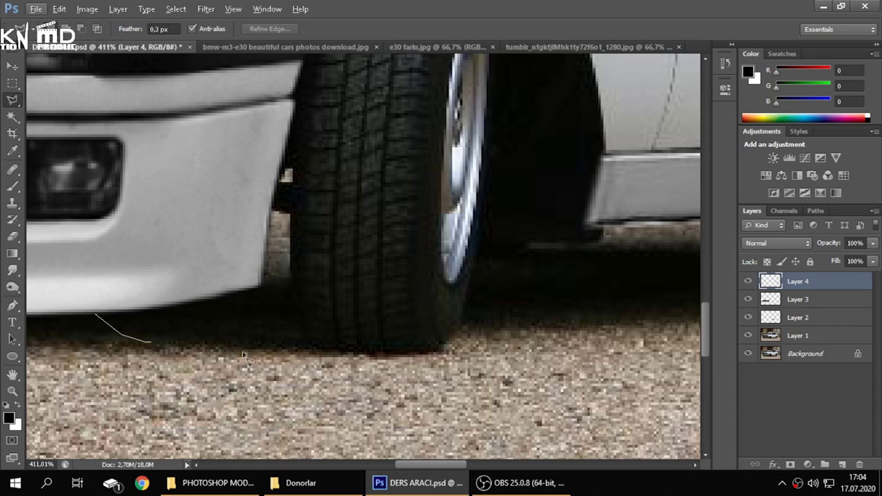
pyautogui.moveTo(245, 355); pyautogui.dragTo(396, 353)
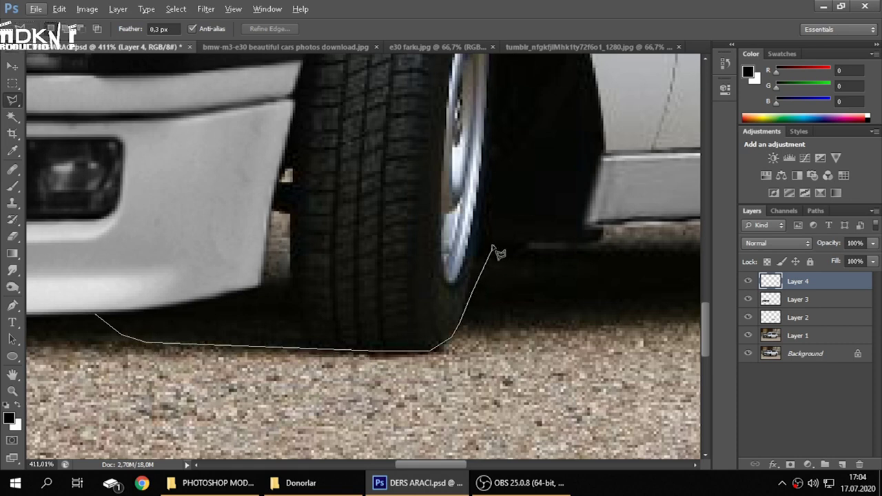
pyautogui.click(583, 225)
pyautogui.scroll(3, 591, 232)
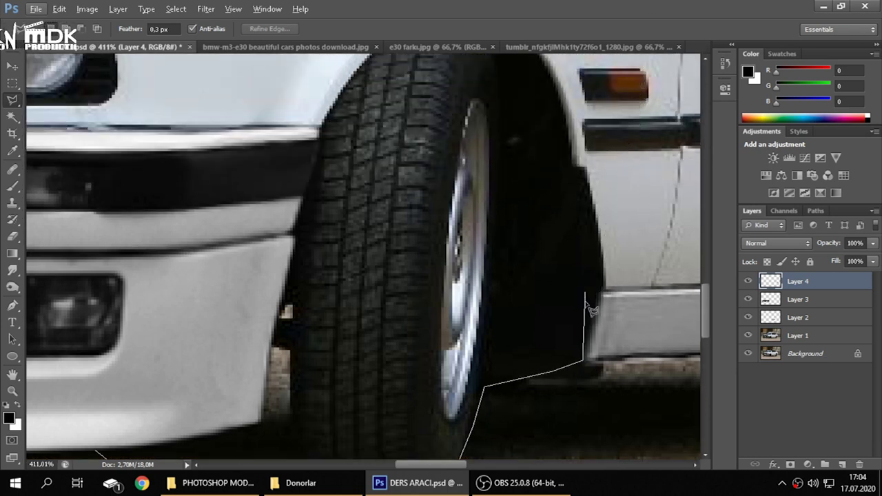
pyautogui.press('BackSpace')
pyautogui.click(565, 368)
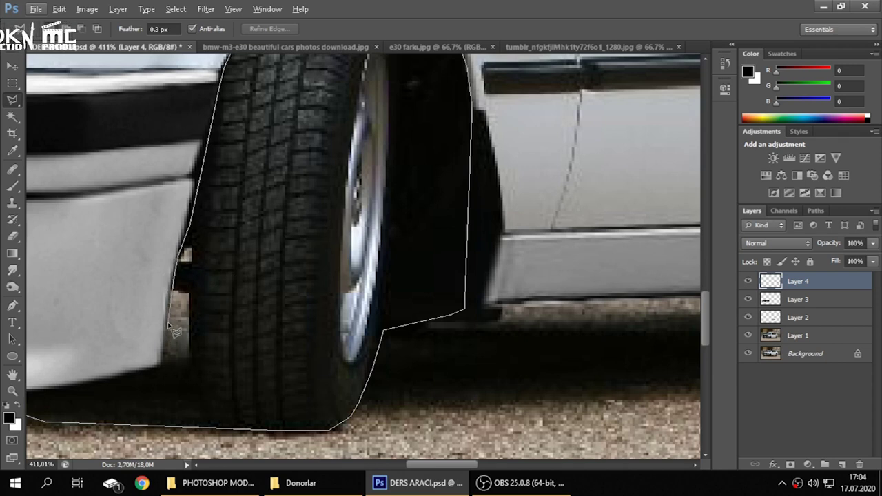
pyautogui.click(161, 368)
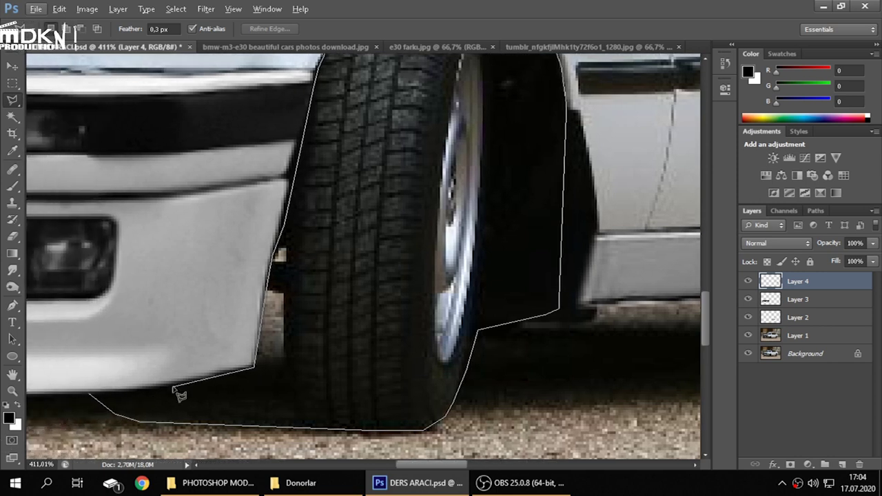
pyautogui.click(91, 397)
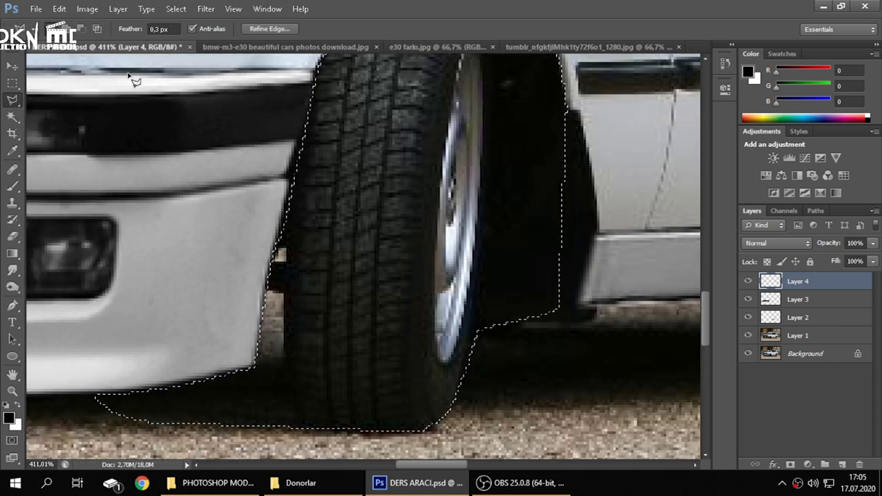
# Paint the selected front tyre solid black with the Brush, then deselect
pyautogui.click(12, 186)
pyautogui.scroll(-3, 296, 197)
pyautogui.scroll(-3, 314, 187)
pyautogui.moveTo(319, 186)
pyautogui.mouseDown()
pyautogui.moveTo(335, 186)
pyautogui.moveTo(384, 255)
pyautogui.moveTo(296, 246)
pyautogui.mouseUp()
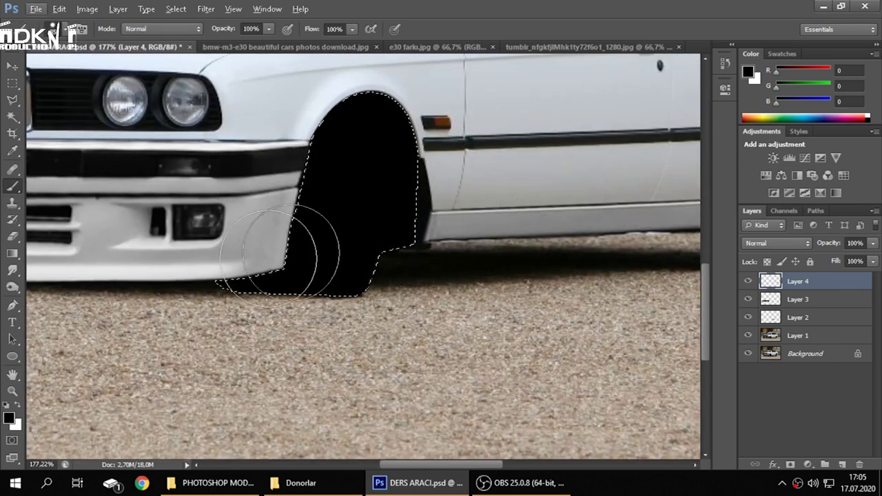
pyautogui.click(12, 100)
pyautogui.rightClick(188, 113)
pyautogui.click(196, 118)
pyautogui.scroll(-3, 390, 169)
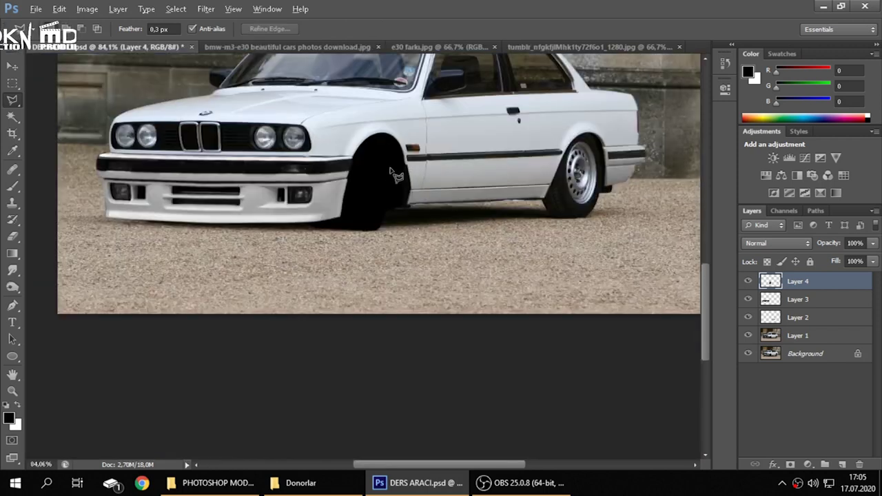
# Outline the rear wheel and the under-sill shadow strip with a closed polygonal selection
pyautogui.scroll(-3, 393, 172)
pyautogui.scroll(-2, 407, 241)
pyautogui.scroll(-3, 425, 331)
pyautogui.scroll(4, 407, 324)
pyautogui.scroll(2, 391, 319)
pyautogui.scroll(2, 386, 351)
pyautogui.scroll(1, 396, 369)
pyautogui.scroll(1, 366, 381)
pyautogui.scroll(1, 331, 387)
pyautogui.scroll(-3, 324, 385)
pyautogui.scroll(3, 303, 377)
pyautogui.scroll(2, 283, 370)
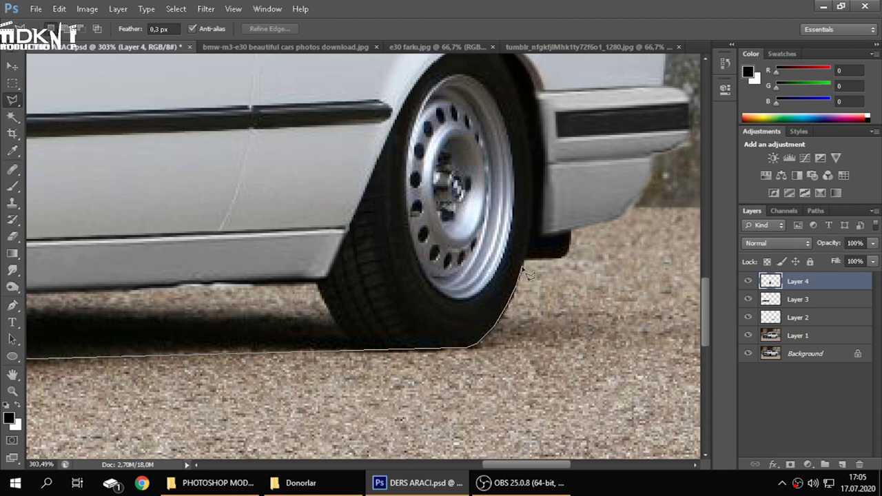
pyautogui.scroll(1, 544, 212)
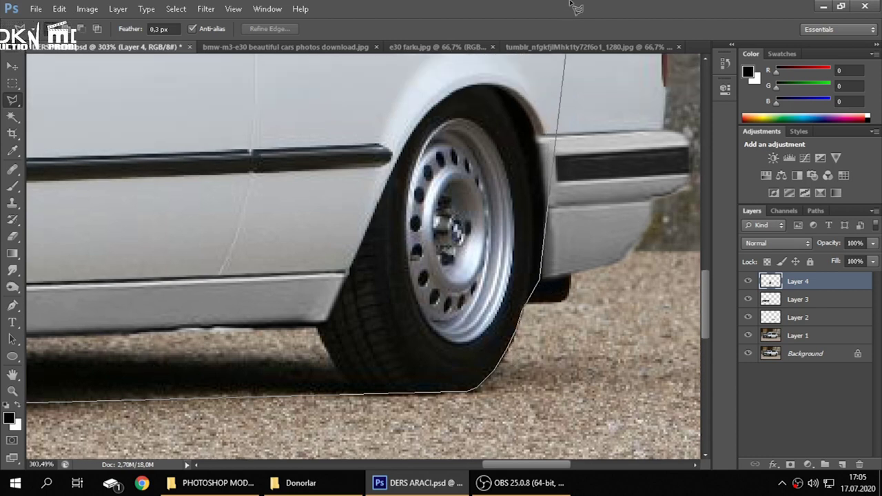
pyautogui.scroll(2, 544, 227)
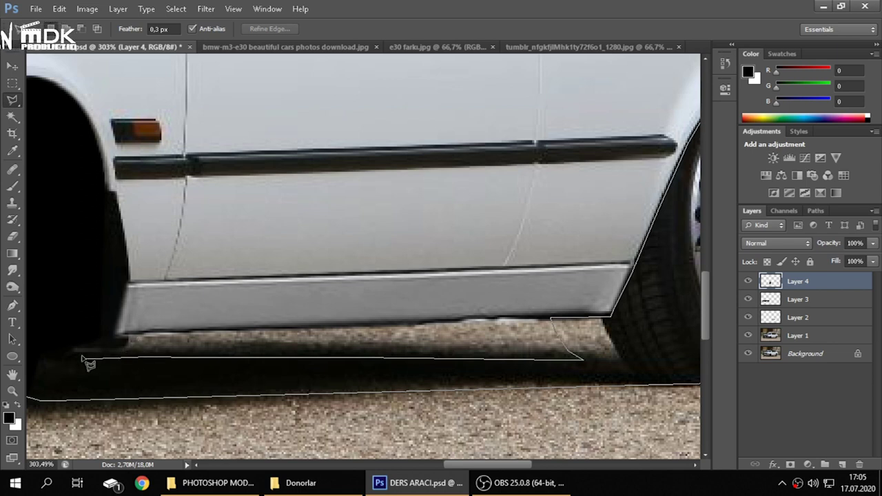
pyautogui.moveTo(62, 355); pyautogui.dragTo(124, 362)
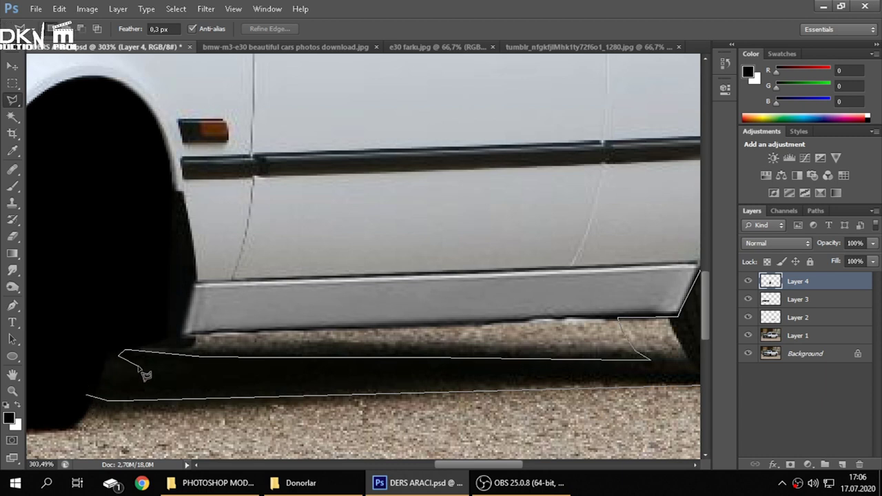
pyautogui.click(88, 398)
pyautogui.scroll(-3, 209, 345)
pyautogui.scroll(-2, 210, 345)
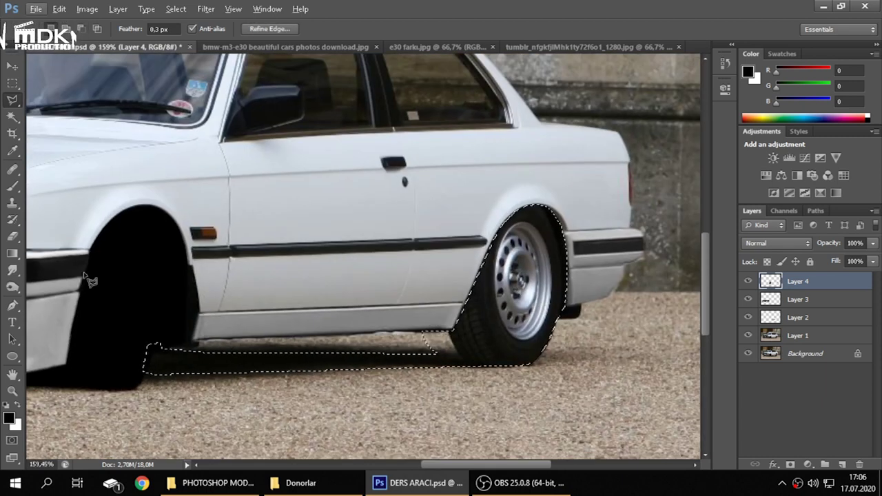
# Brush the rear wheel and sill selection solid black, then deselect
pyautogui.click(14, 186)
pyautogui.moveTo(448, 348)
pyautogui.mouseDown()
pyautogui.moveTo(480, 189)
pyautogui.moveTo(527, 234)
pyautogui.mouseUp()
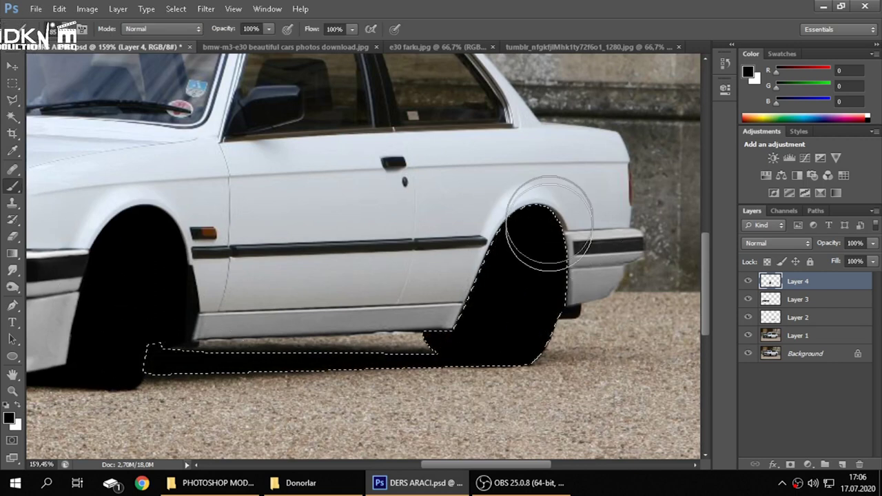
pyautogui.click(14, 102)
pyautogui.rightClick(182, 176)
pyautogui.click(232, 186)
pyautogui.scroll(-4, 427, 235)
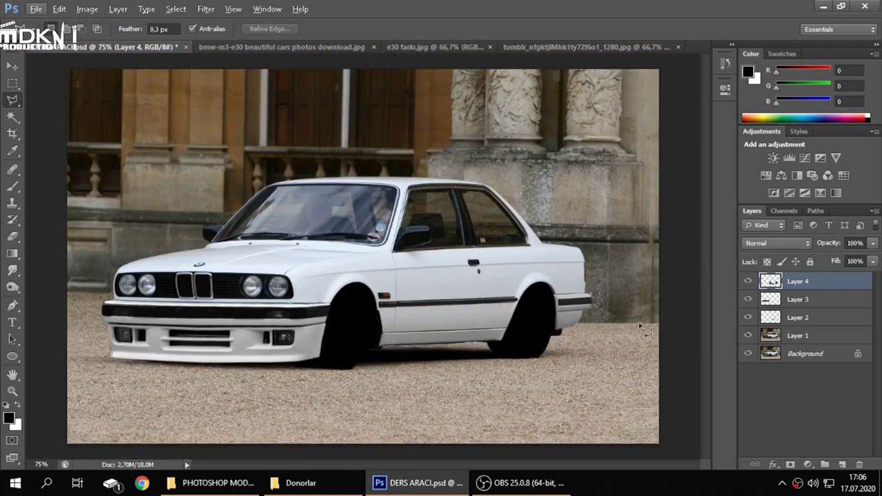
# Paste the donor chrome wheel as a new layer and flip it horizontally
pyautogui.hotkey('ctrl', 'v')
pyautogui.rightClick(338, 258)
pyautogui.press('Escape')
pyautogui.hotkey('ctrl', 't')
pyautogui.rightClick(373, 274)
pyautogui.click(423, 241)
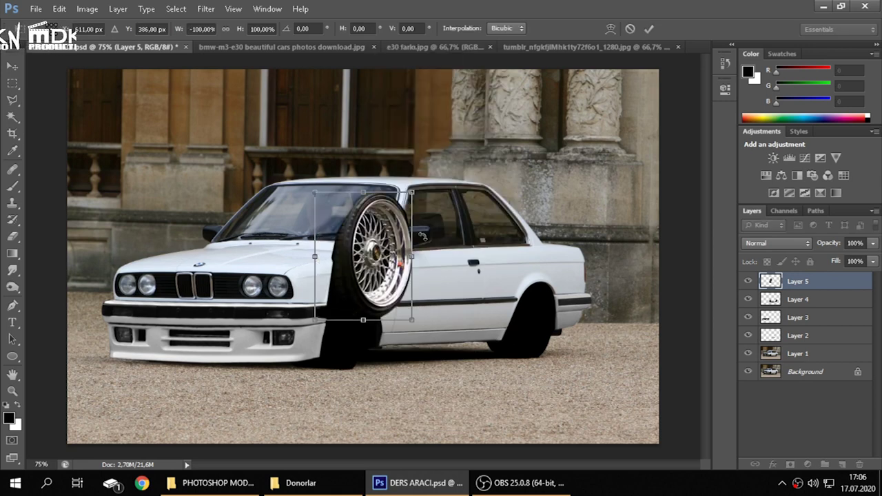
pyautogui.scroll(3, 378, 230)
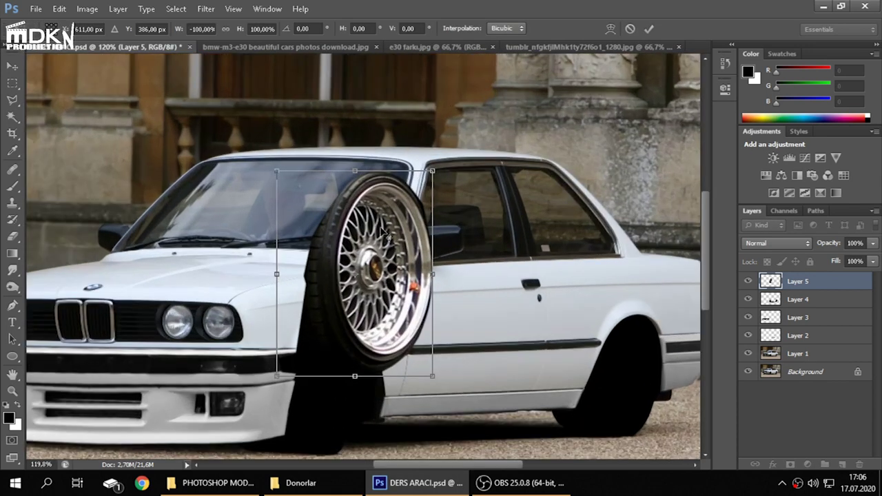
# Move and squash the mirrored wheel to fit the front arch, then commit the transform
pyautogui.moveTo(406, 206); pyautogui.dragTo(406, 261)
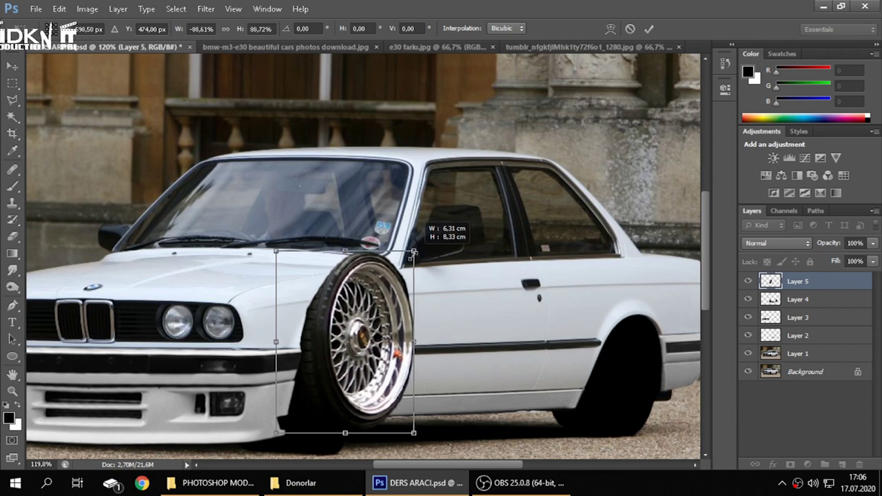
pyautogui.moveTo(432, 227); pyautogui.dragTo(403, 296)
pyautogui.scroll(-2, 389, 332)
pyautogui.scroll(-2, 335, 412)
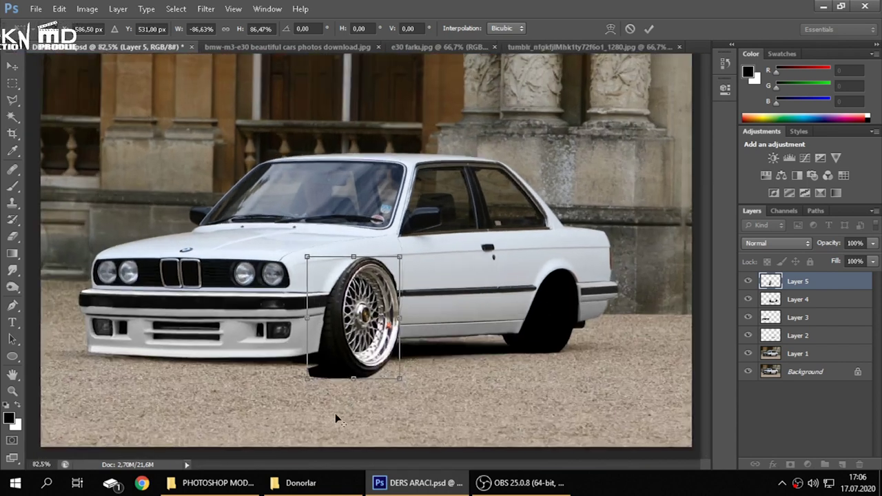
pyautogui.scroll(4, 335, 412)
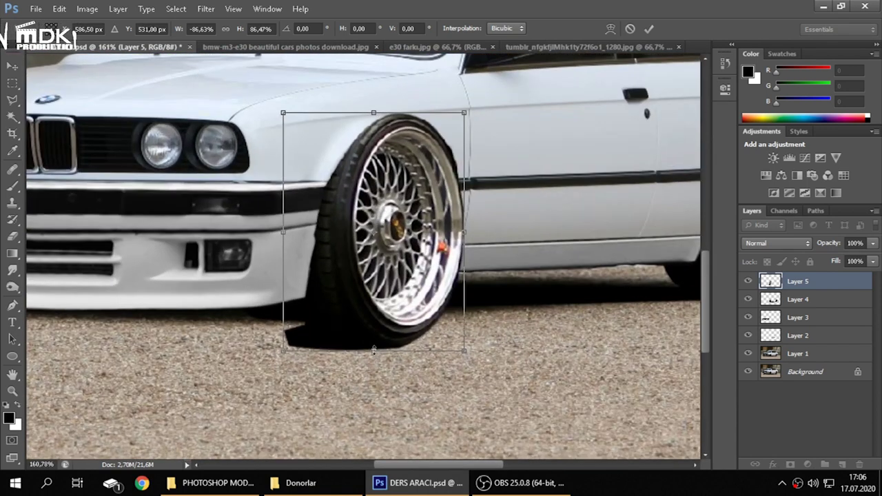
pyautogui.moveTo(374, 351); pyautogui.dragTo(372, 325)
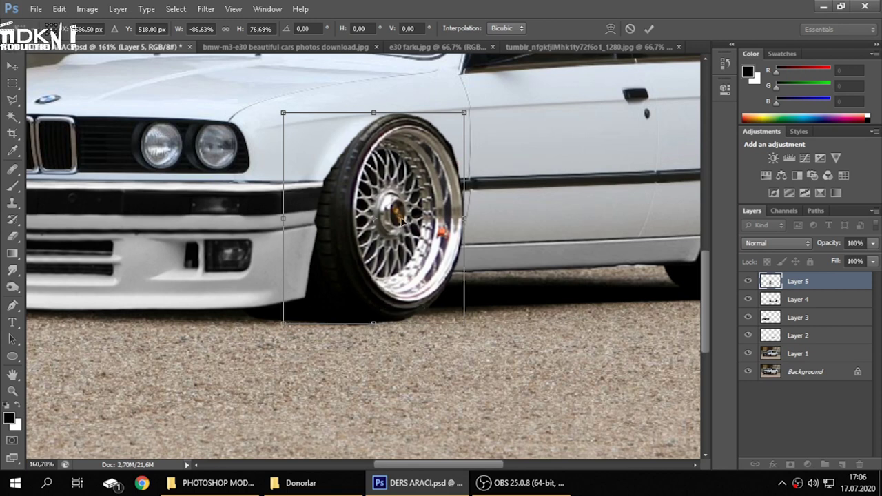
pyautogui.scroll(2, 406, 148)
pyautogui.moveTo(374, 153); pyautogui.dragTo(373, 165)
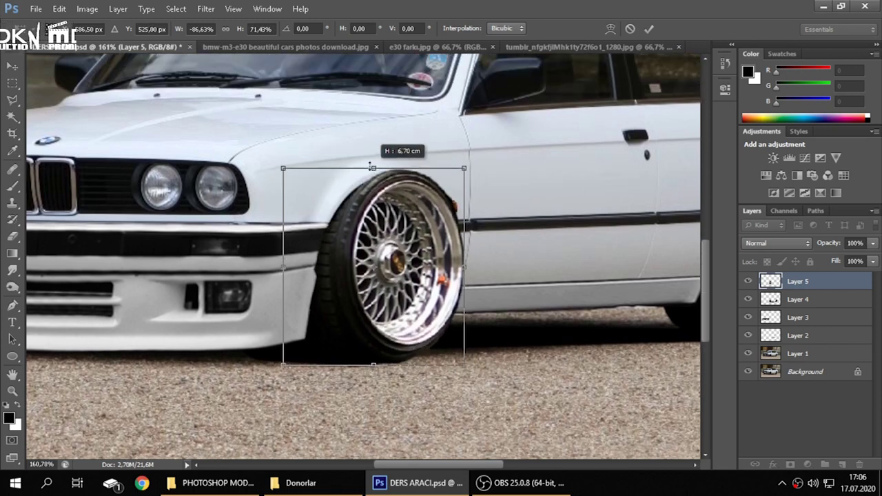
pyautogui.moveTo(465, 267); pyautogui.dragTo(437, 265)
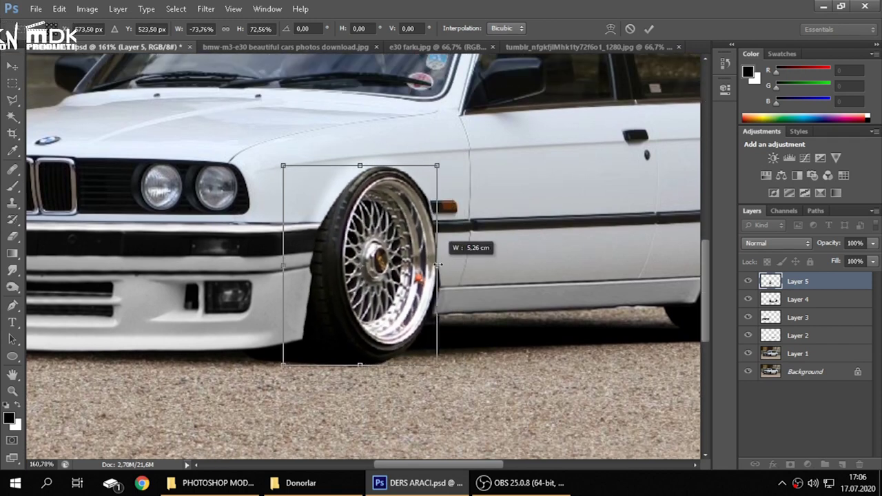
pyautogui.moveTo(360, 167); pyautogui.dragTo(362, 178)
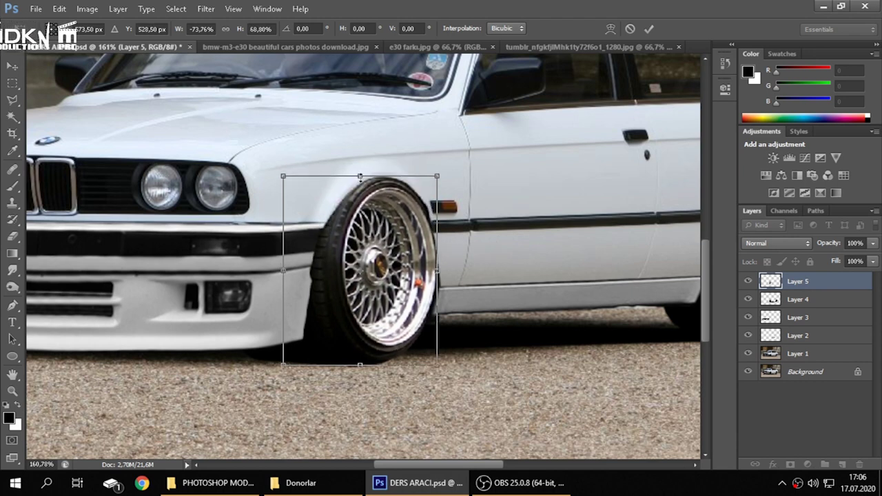
pyautogui.moveTo(359, 177); pyautogui.dragTo(361, 183)
pyautogui.moveTo(436, 276); pyautogui.dragTo(434, 278)
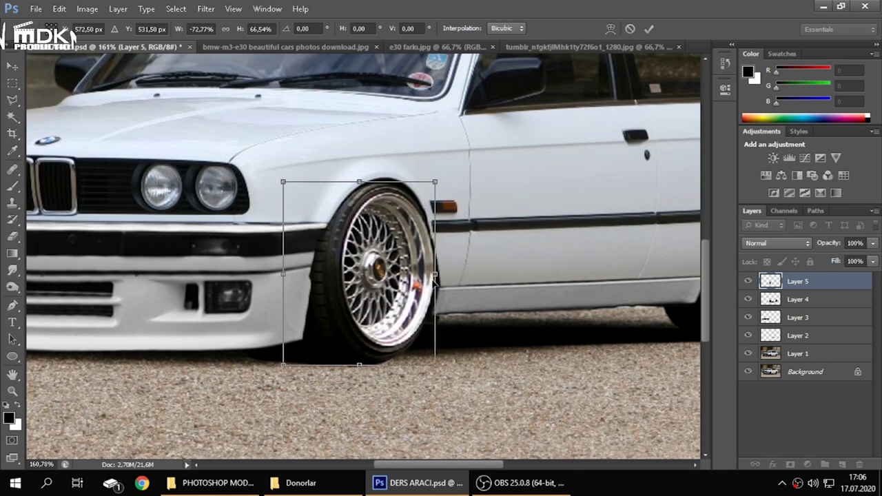
pyautogui.click(648, 28)
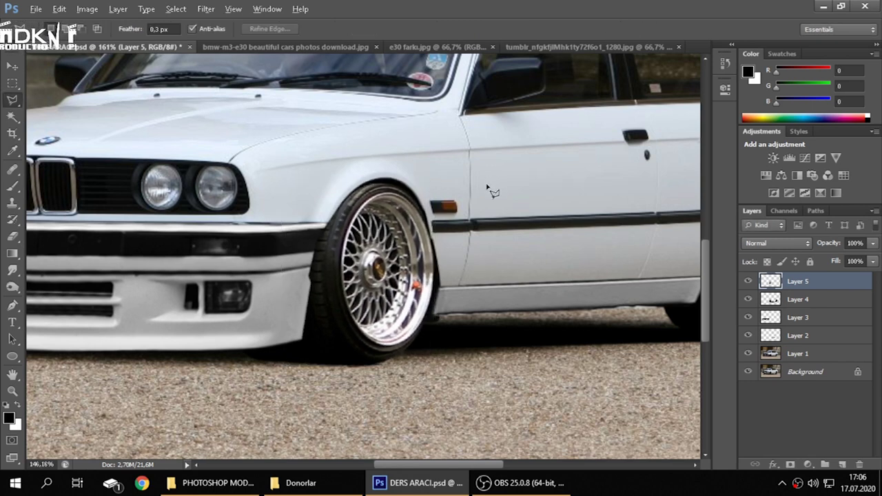
# Switch to the Eraser and check its brush size and hardness settings
pyautogui.scroll(-3, 492, 191)
pyautogui.scroll(-2, 455, 262)
pyautogui.scroll(-2, 413, 320)
pyautogui.scroll(1, 412, 328)
pyautogui.scroll(3, 399, 335)
pyautogui.scroll(2, 275, 310)
pyautogui.scroll(2, 138, 293)
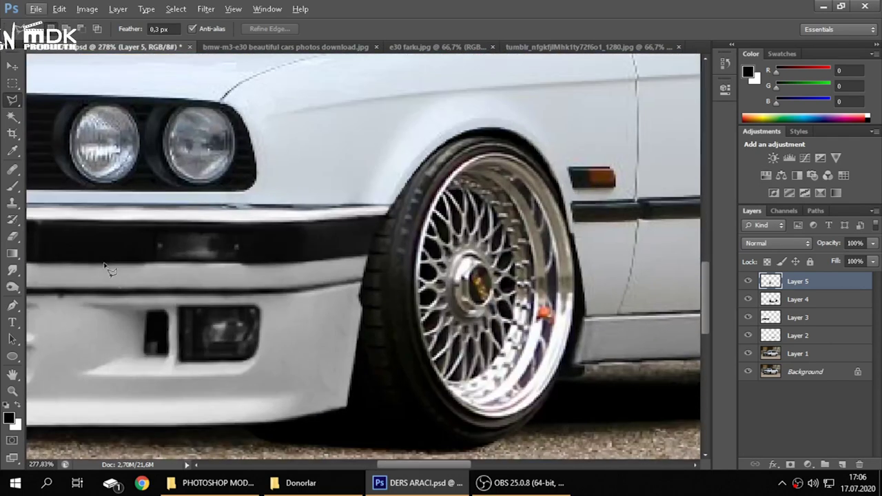
pyautogui.click(12, 236)
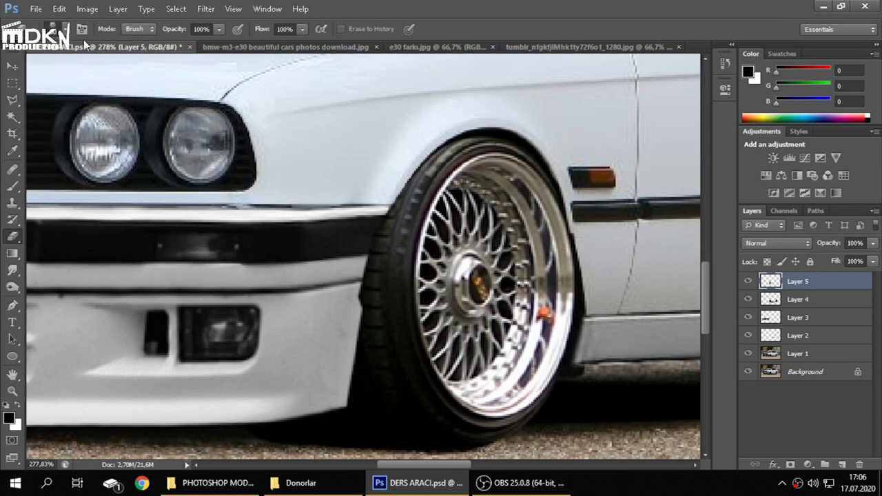
pyautogui.rightClick(207, 200)
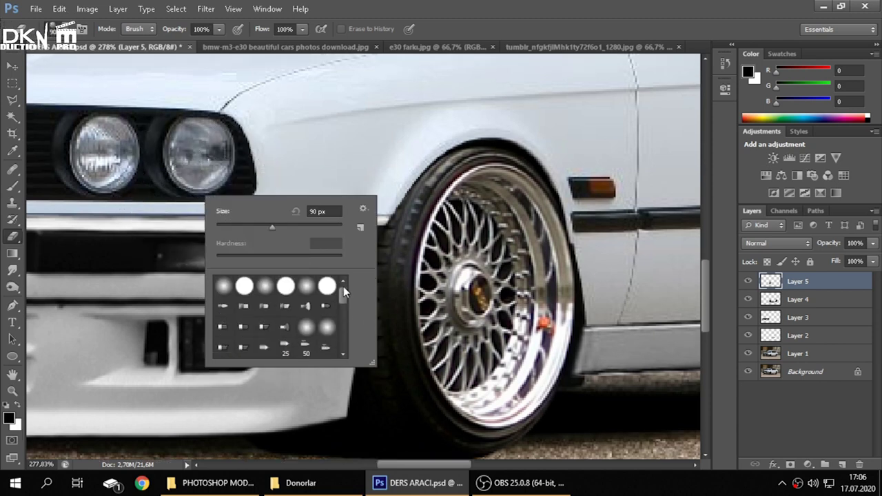
pyautogui.press('Escape')
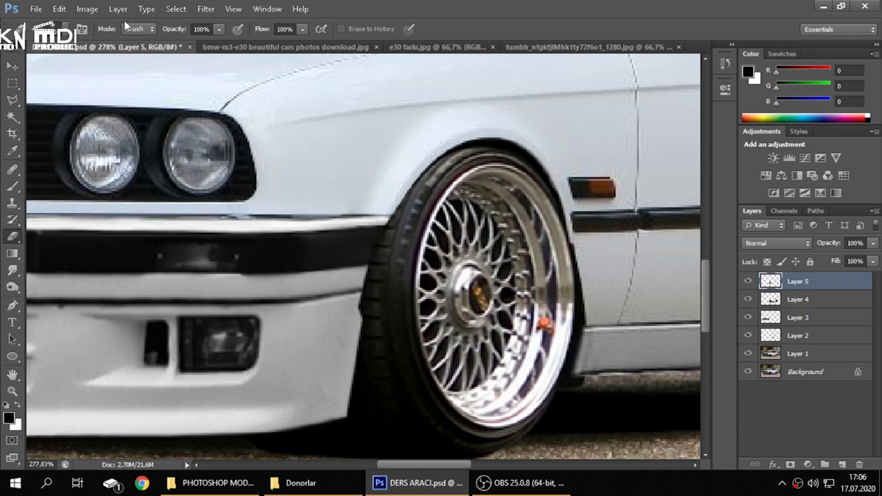
pyautogui.click(61, 29)
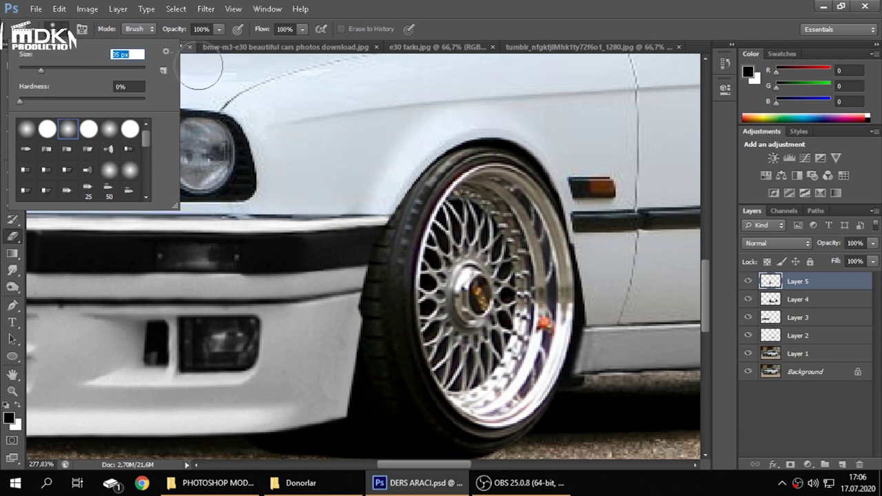
pyautogui.click(407, 69)
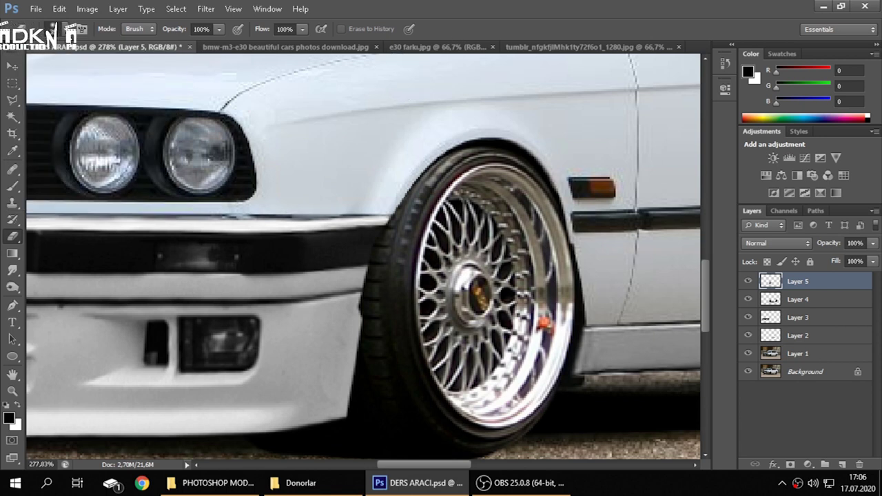
pyautogui.click(61, 29)
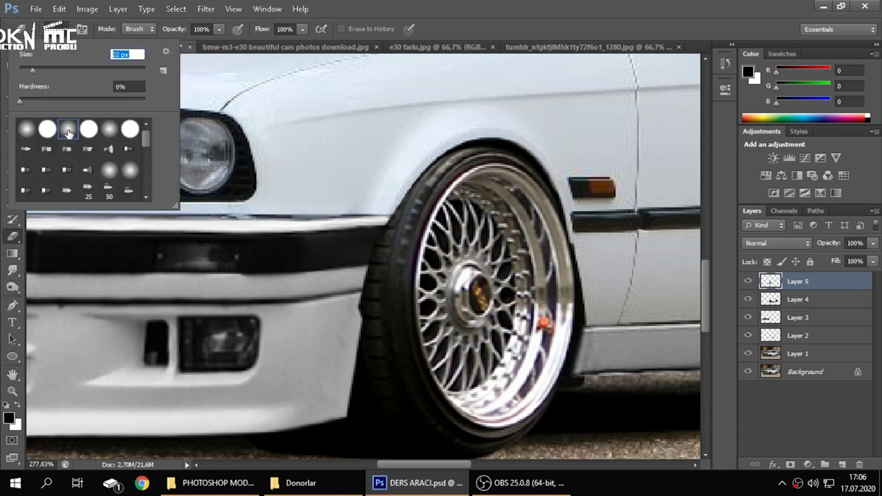
pyautogui.click(478, 30)
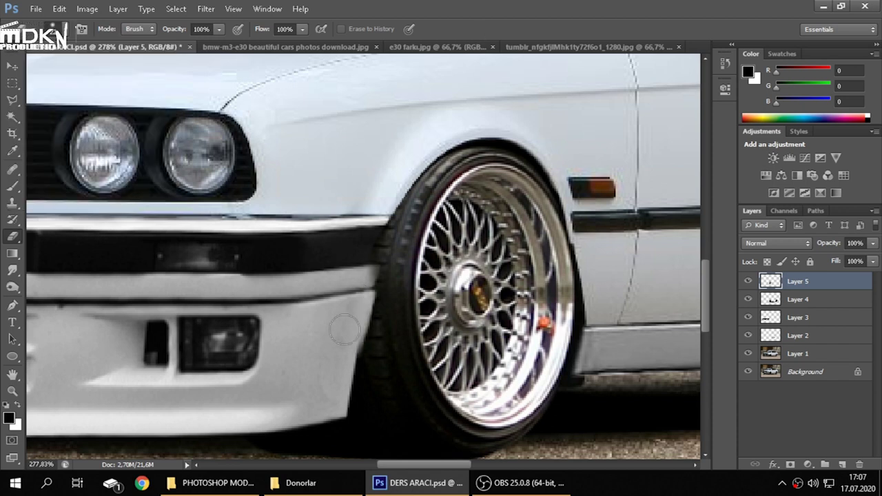
pyautogui.rightClick(200, 158)
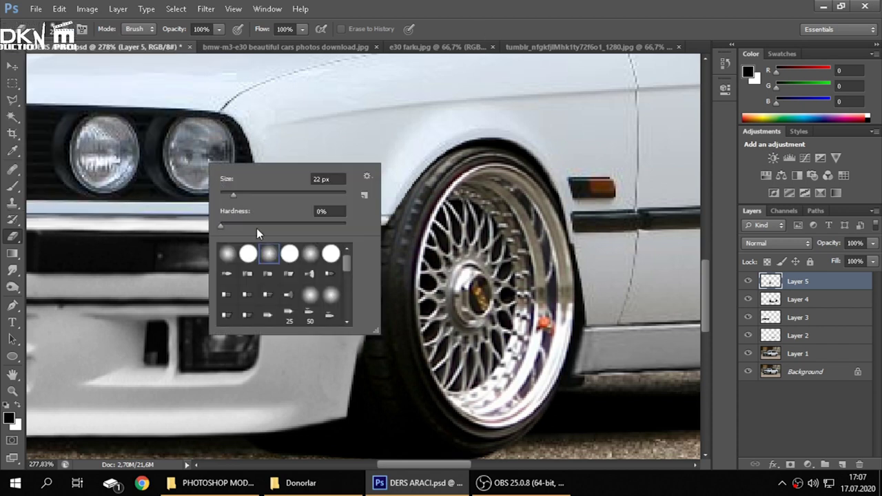
pyautogui.press('Escape')
# Erase the bumper edge beside the front tyre, then undo the unwanted dark stroke
pyautogui.moveTo(405, 201); pyautogui.dragTo(380, 293)
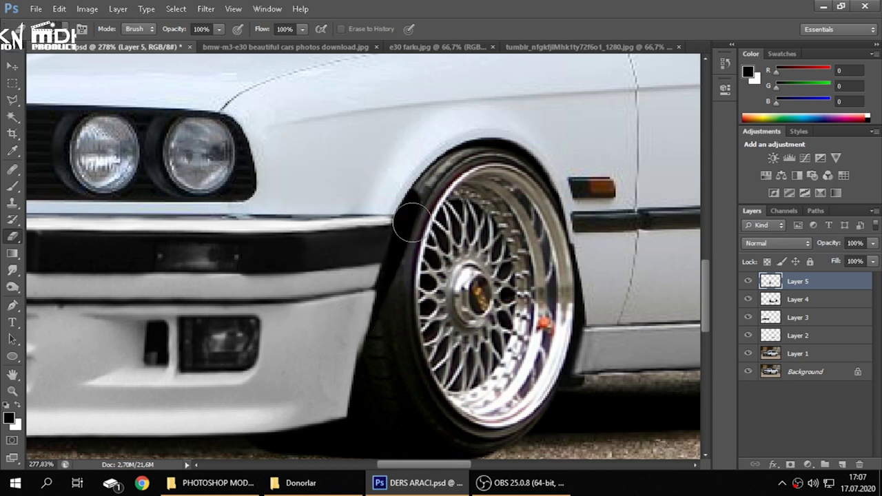
pyautogui.scroll(-3, 458, 248)
pyautogui.scroll(-2, 414, 227)
pyautogui.scroll(1, 413, 227)
pyautogui.scroll(2, 399, 221)
pyautogui.scroll(2, 393, 217)
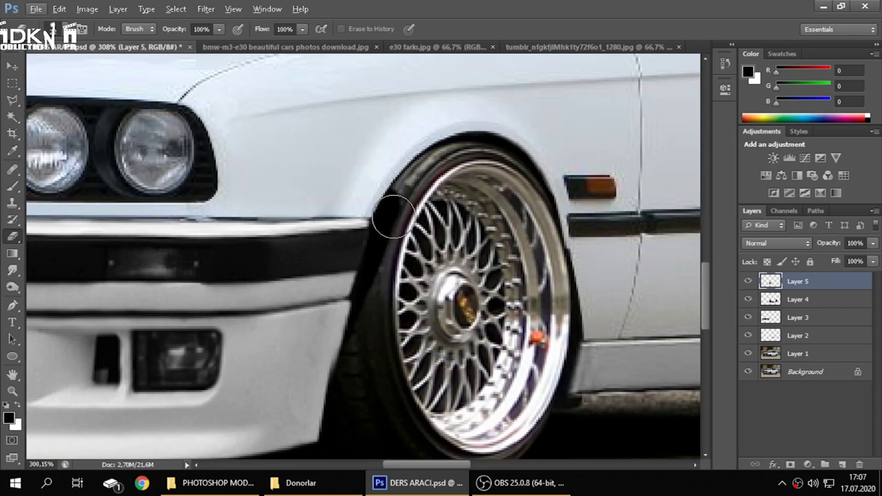
pyautogui.hotkey('ctrl', 'z')
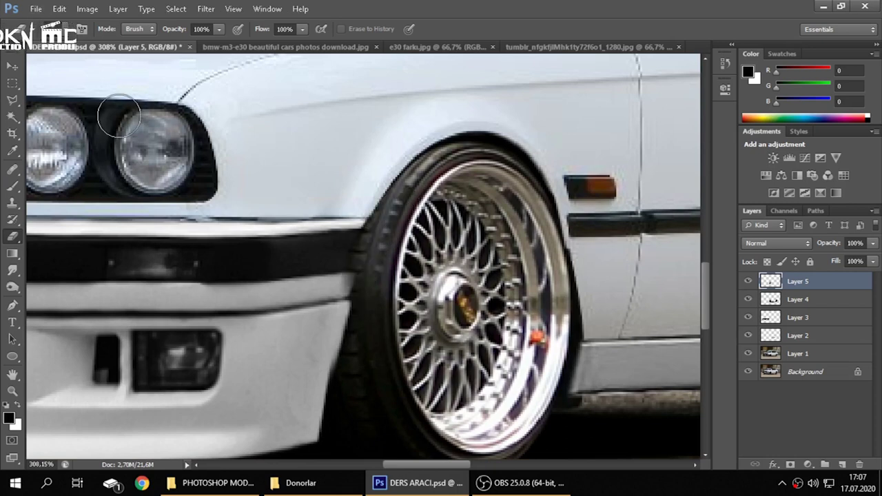
# With a soft 0% hardness brush, erase around the bumper corner next to the tyre
pyautogui.rightClick(121, 111)
pyautogui.doubleClick(183, 205)
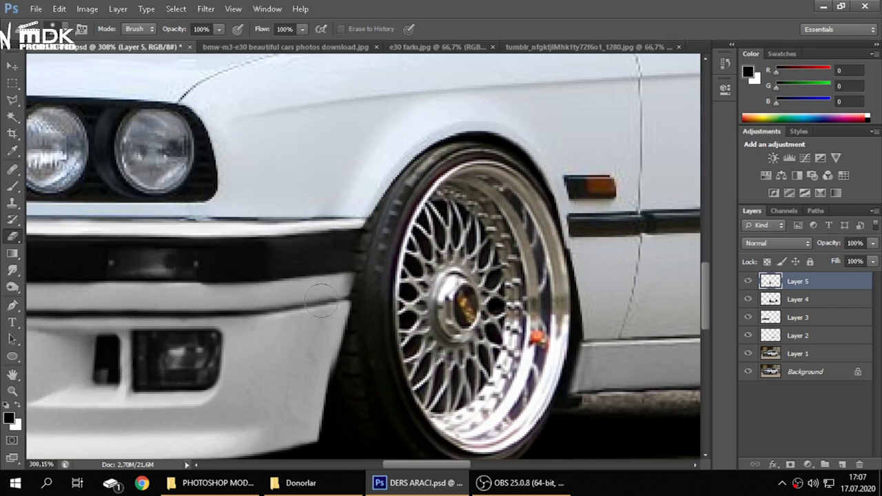
pyautogui.moveTo(366, 206); pyautogui.dragTo(335, 284)
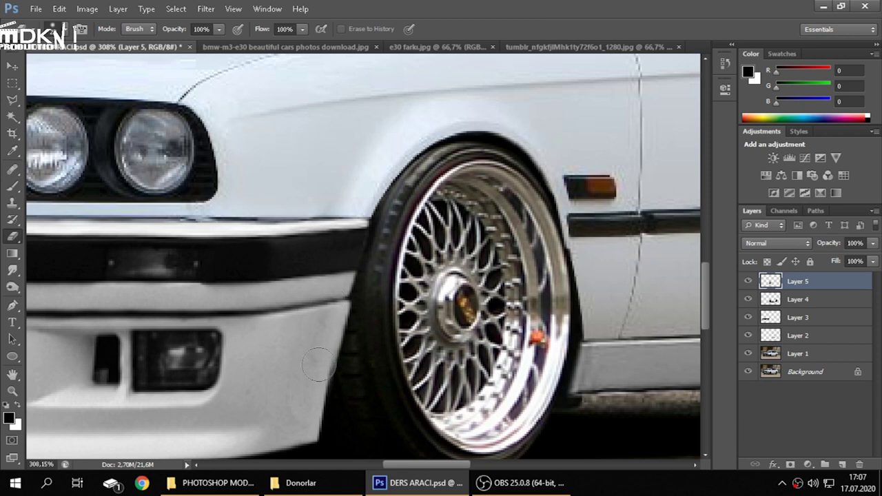
pyautogui.scroll(-2, 292, 420)
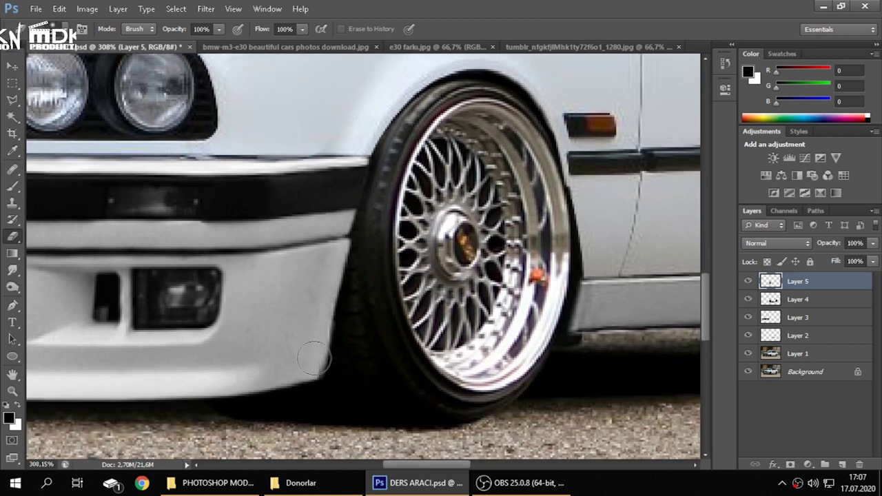
pyautogui.scroll(1, 351, 187)
pyautogui.scroll(1, 296, 236)
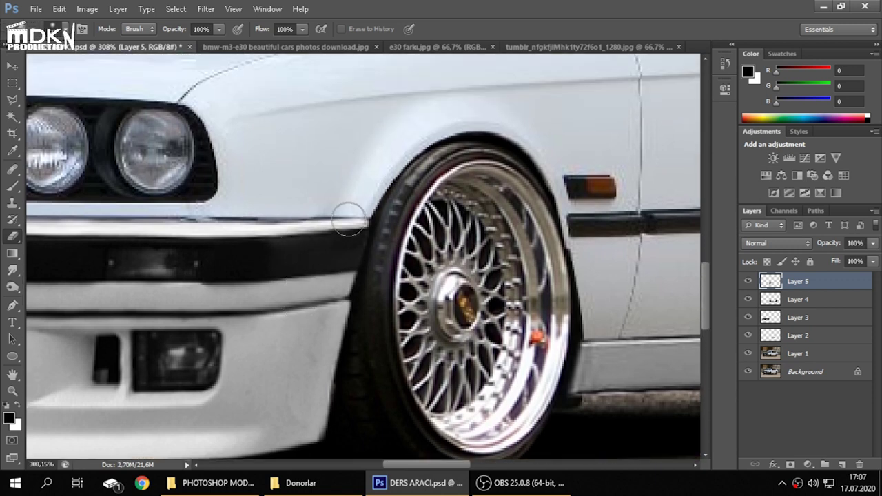
pyautogui.scroll(1, 344, 218)
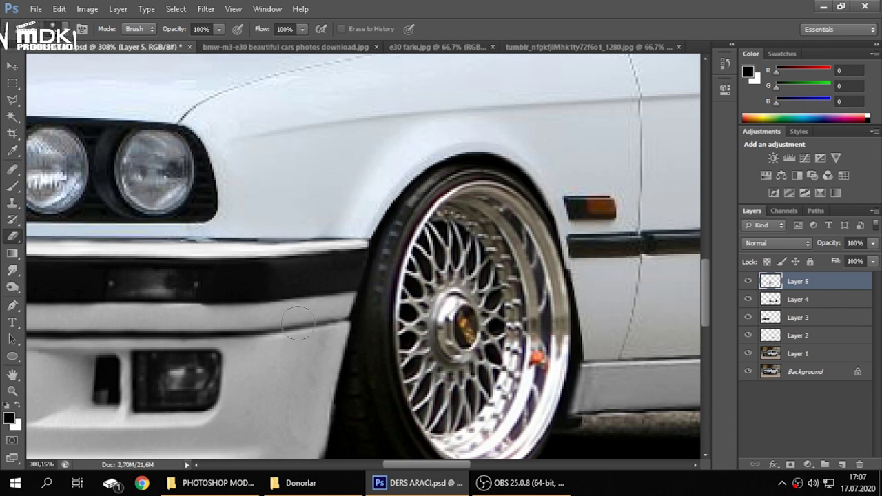
pyautogui.scroll(-2, 306, 363)
pyautogui.scroll(-2, 344, 362)
pyautogui.scroll(-1, 413, 360)
pyautogui.scroll(-1, 479, 359)
pyautogui.scroll(-1, 478, 344)
pyautogui.scroll(2, 386, 289)
pyautogui.scroll(2, 386, 290)
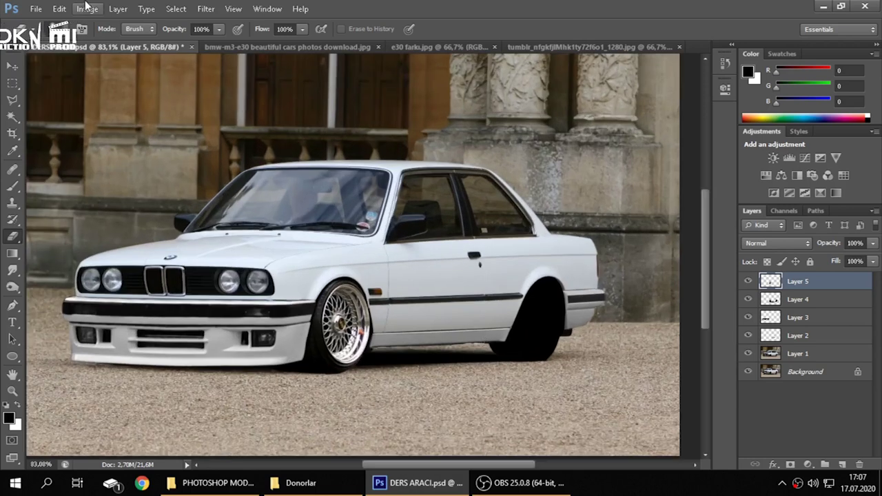
# Try Auto Tone, Auto Contrast and Auto Color on the photo
pyautogui.click(86, 8)
pyautogui.click(123, 61)
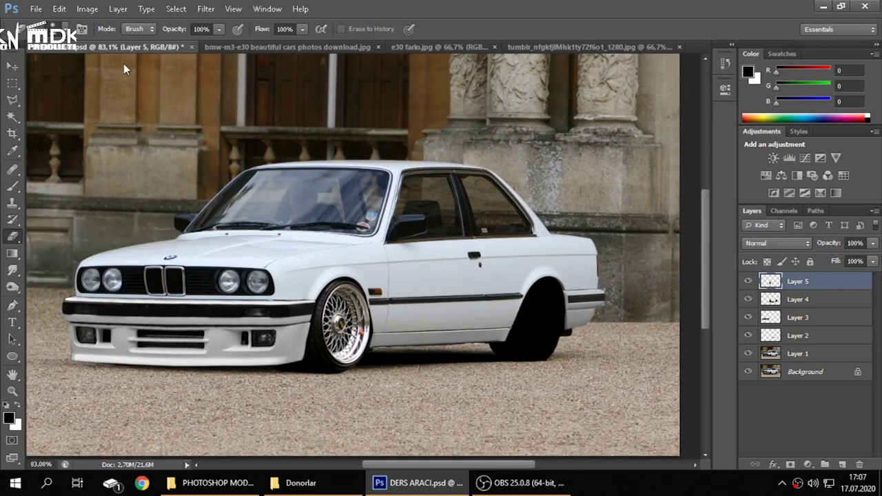
pyautogui.click(98, 8)
pyautogui.click(117, 69)
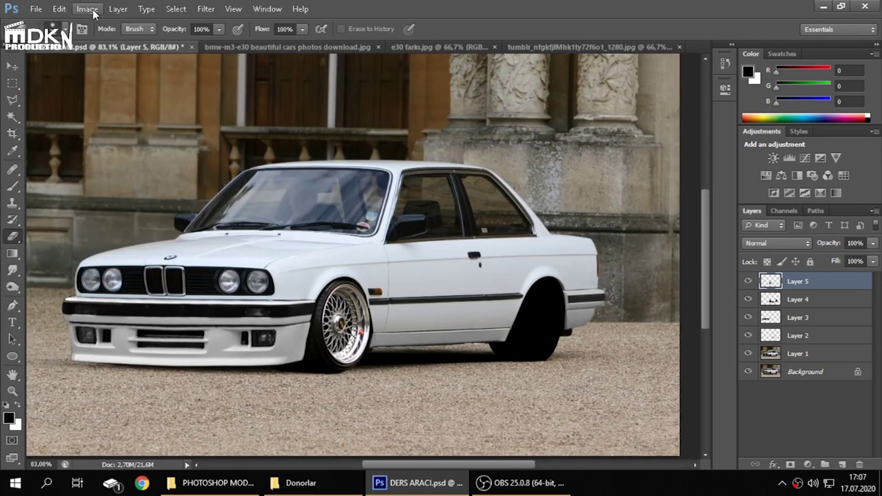
pyautogui.click(93, 9)
pyautogui.click(108, 79)
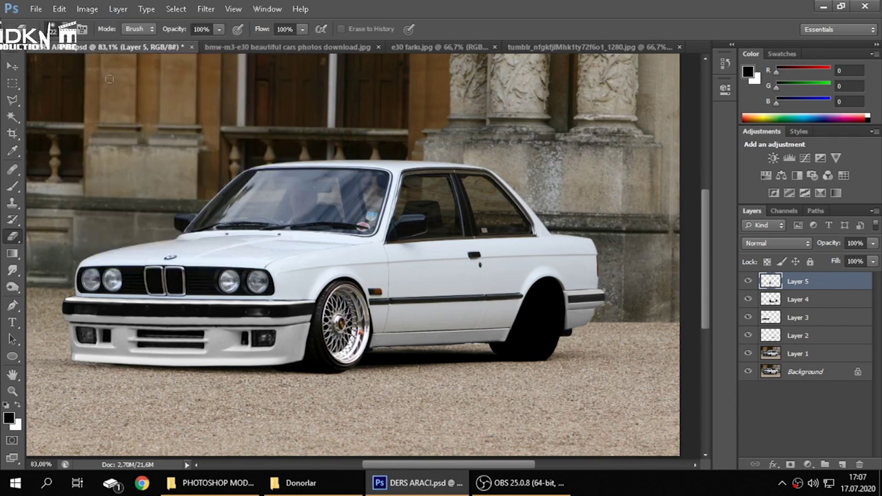
# Pick the Polygonal Lasso, zoom out, and return to the blue BMW donor photo
pyautogui.click(12, 100)
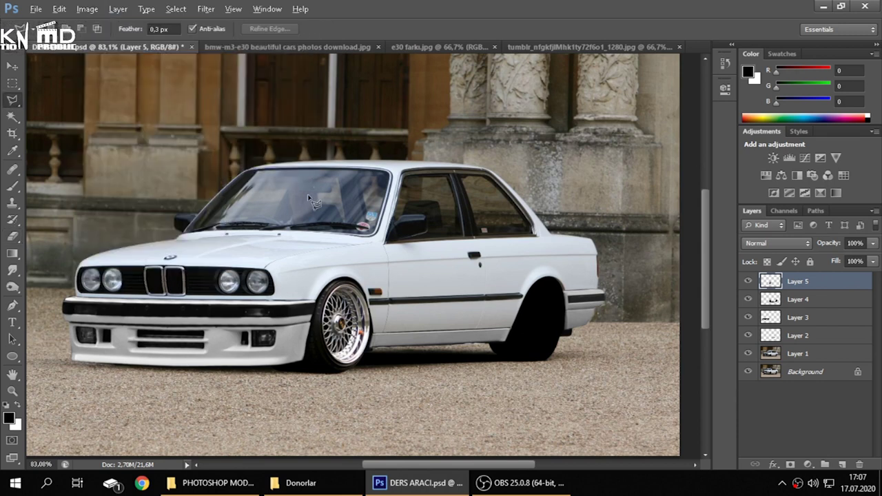
pyautogui.hotkey('ctrl', '-')
pyautogui.hotkey('ctrl', '-')
pyautogui.hotkey('ctrl', '-')
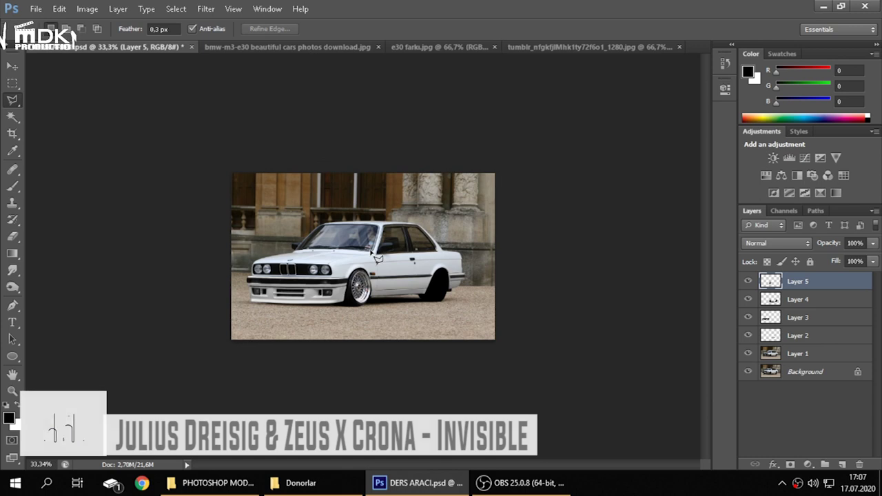
pyautogui.scroll(3, 532, 338)
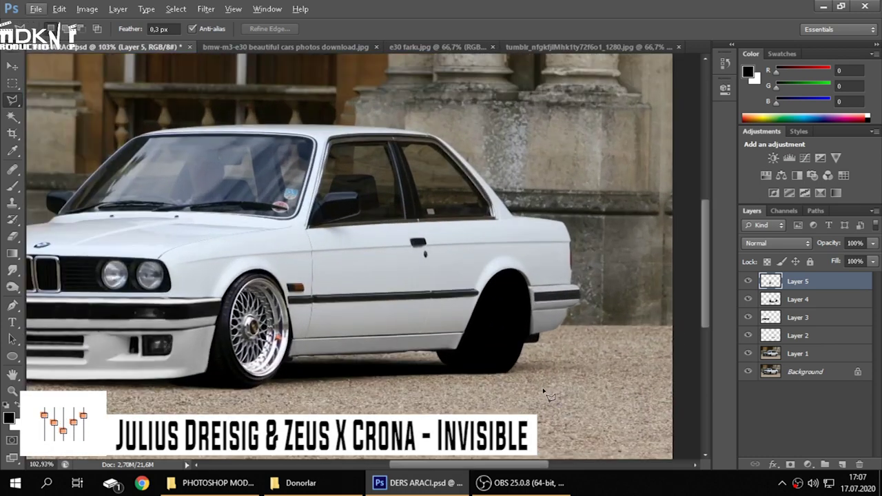
pyautogui.hscroll(2, 235, 314)
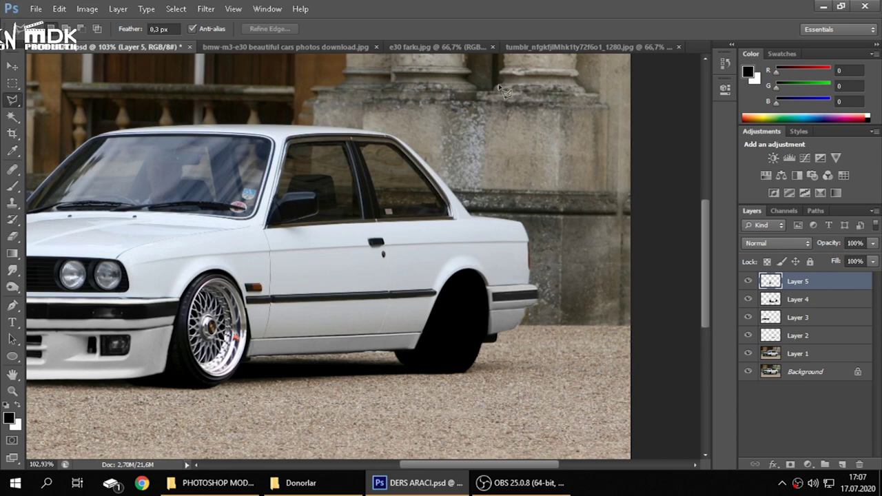
pyautogui.click(290, 46)
pyautogui.rightClick(404, 160)
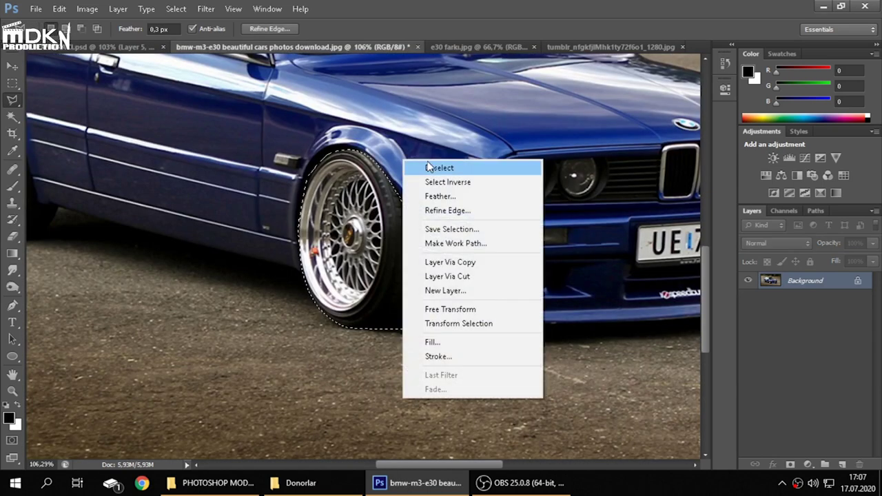
# Deselect the old front-wheel selection and zoom onto the blue BMW's rear wheel
pyautogui.click(427, 167)
pyautogui.scroll(2, 482, 275)
pyautogui.scroll(3, 482, 275)
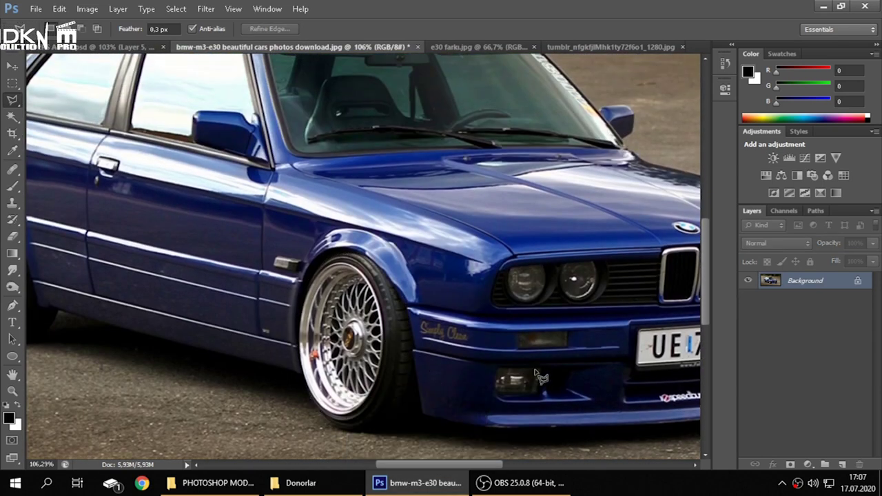
pyautogui.scroll(1, 524, 393)
pyautogui.moveTo(476, 463)
pyautogui.mouseDown()
pyautogui.moveTo(368, 463)
pyautogui.moveTo(399, 460)
pyautogui.mouseUp()
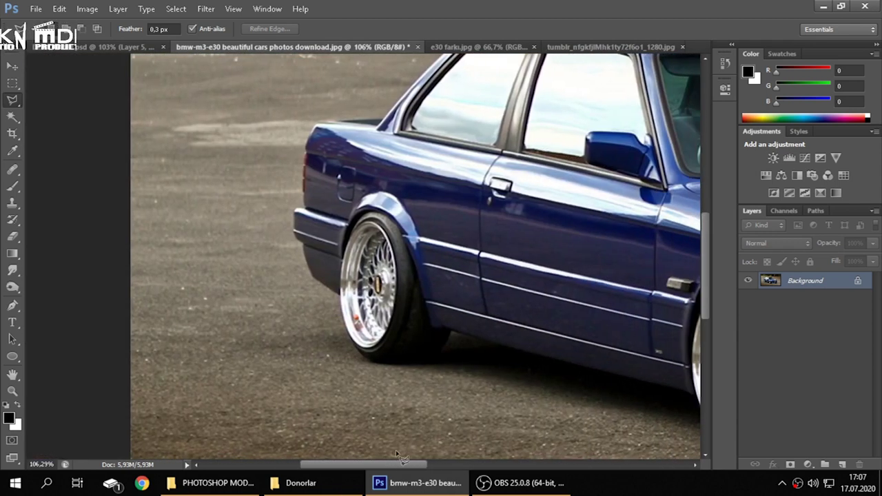
pyautogui.scroll(2, 413, 289)
pyautogui.scroll(1, 386, 262)
pyautogui.scroll(-1, 276, 142)
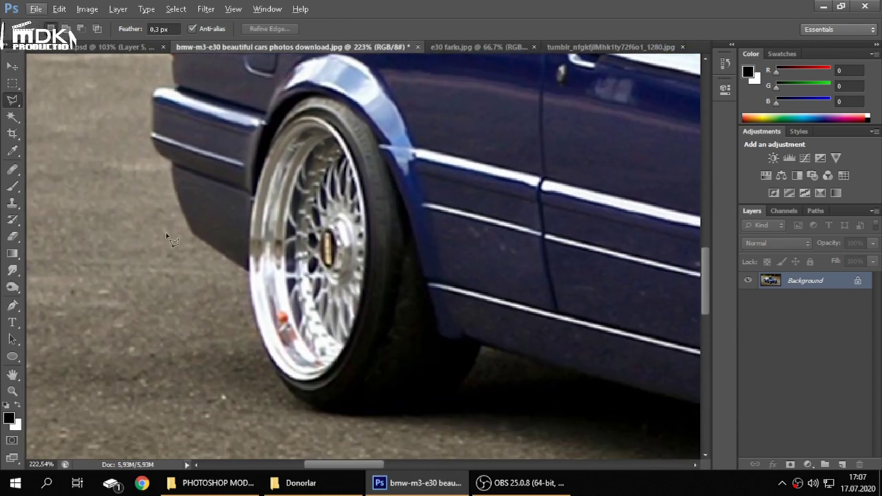
# Trace a closed Pen path around the rear wheel and tyre, then choose Make Selection
pyautogui.click(15, 306)
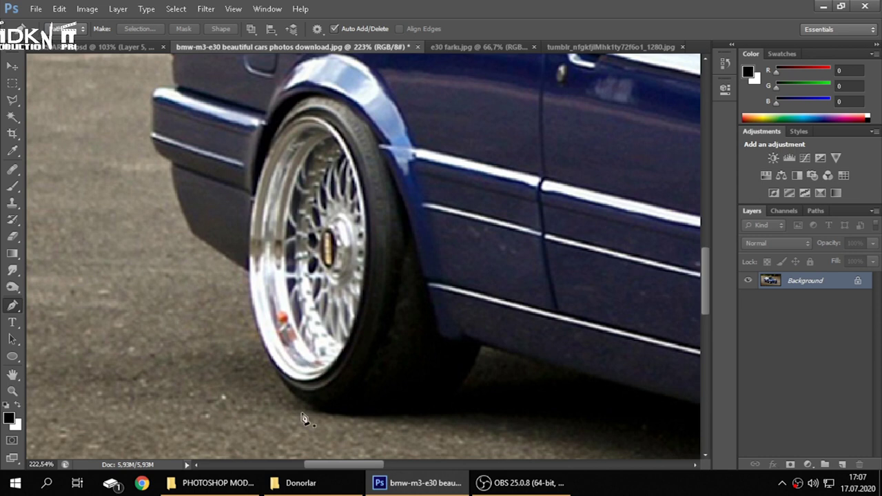
pyautogui.scroll(-3, 309, 400)
pyautogui.scroll(5, 314, 432)
pyautogui.click(277, 401)
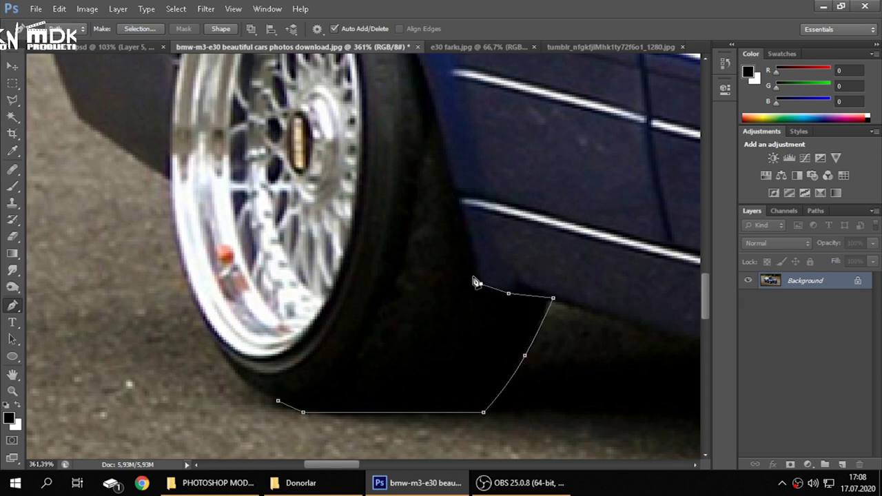
pyautogui.scroll(2, 450, 180)
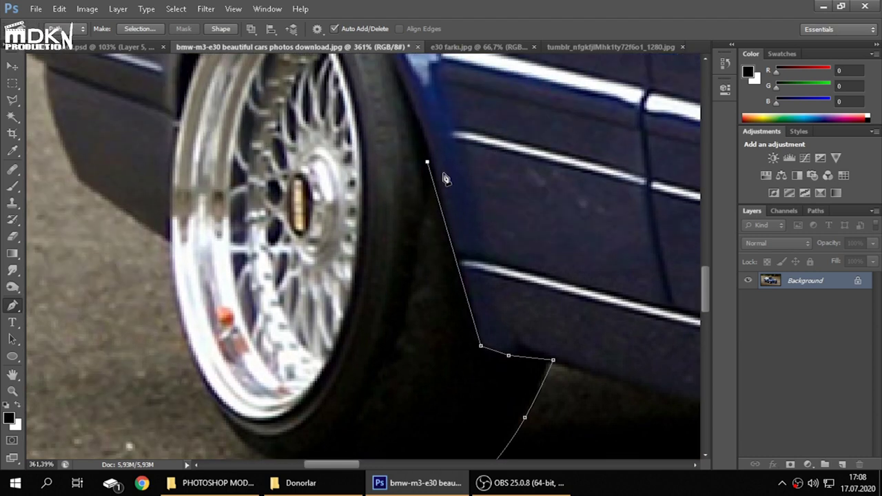
pyautogui.scroll(2, 445, 177)
pyautogui.scroll(2, 367, 80)
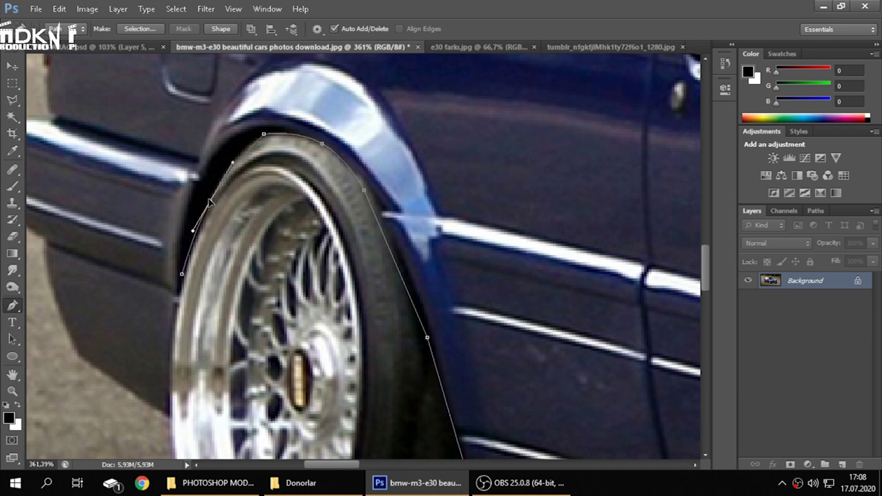
pyautogui.scroll(-3, 213, 193)
pyautogui.scroll(-2, 187, 305)
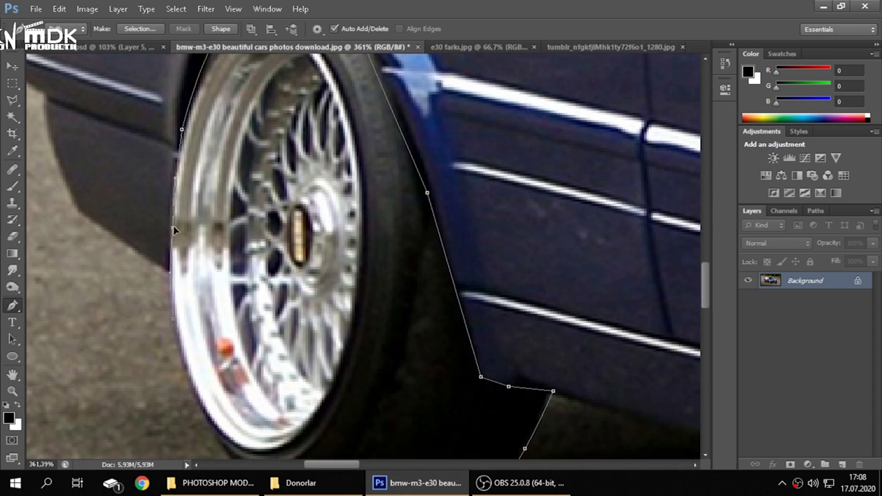
pyautogui.scroll(-3, 186, 269)
pyautogui.scroll(-2, 214, 301)
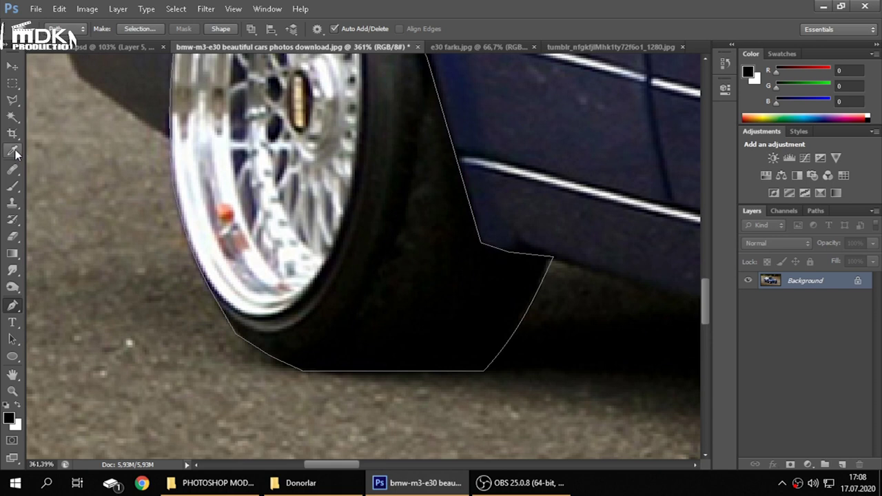
pyautogui.rightClick(317, 183)
pyautogui.click(361, 242)
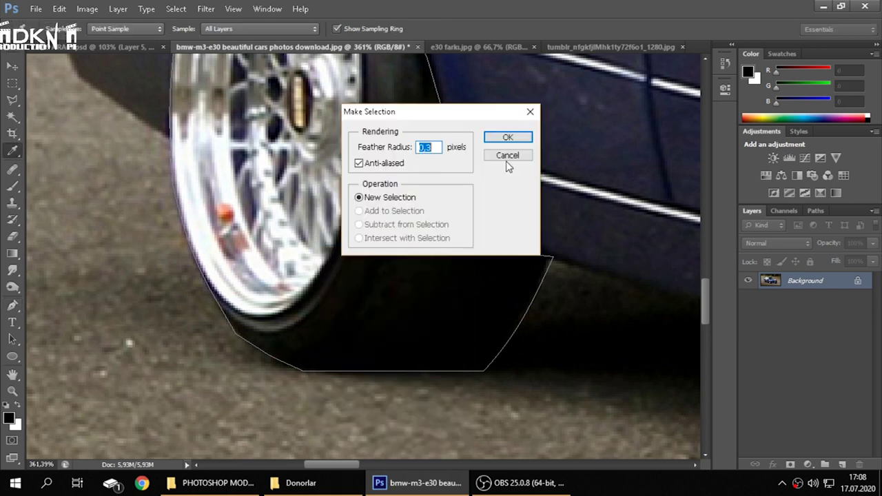
# Turn the traced donor-wheel path into a selection feathered by 0.3 px
pyautogui.press('Return')
pyautogui.scroll(-5, 473, 176)
pyautogui.scroll(-2, 472, 176)
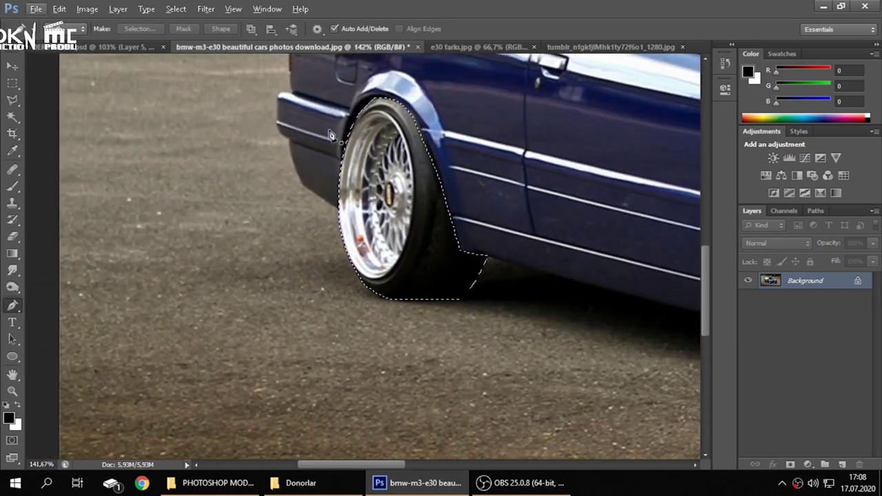
pyautogui.click(12, 101)
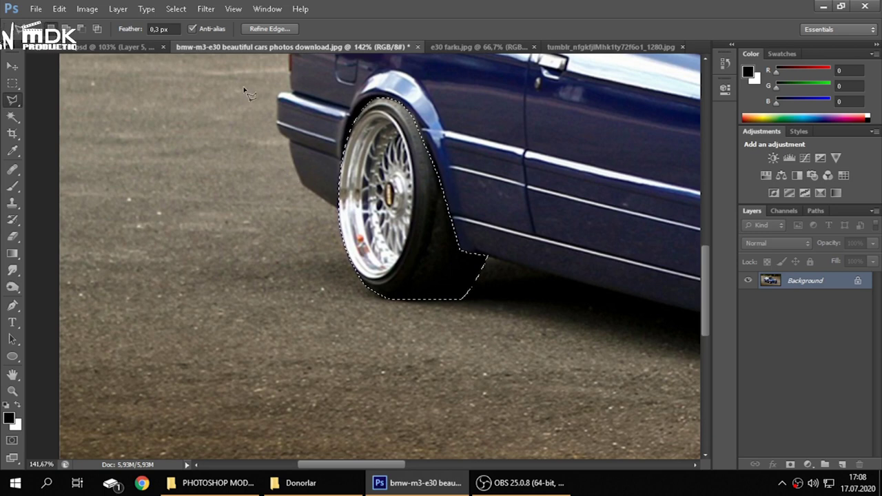
# Paste the wheel into DERS ARACI.psd as a new layer and flip it horizontally
pyautogui.click(123, 47)
pyautogui.hotkey('ctrl', 'v')
pyautogui.rightClick(361, 245)
pyautogui.click(382, 312)
pyautogui.rightClick(375, 260)
pyautogui.click(412, 236)
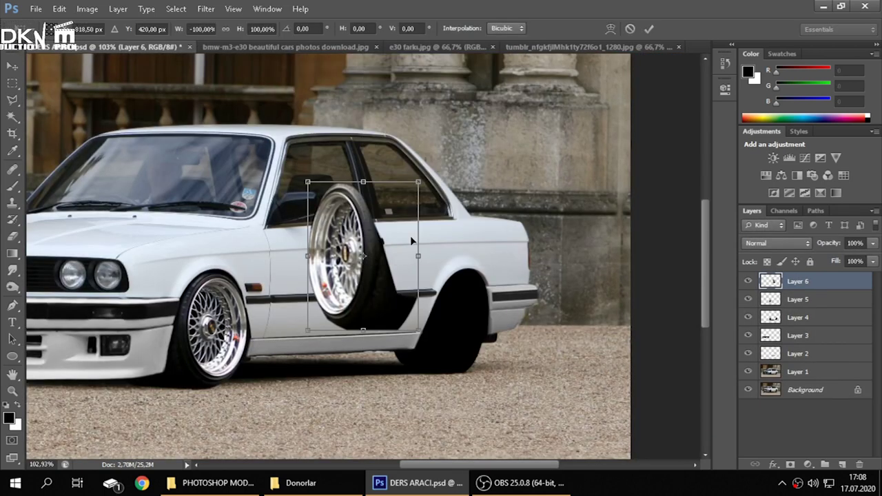
# Shrink the mirrored wheel and move it over the white car's rear wheel
pyautogui.moveTo(382, 229); pyautogui.dragTo(455, 297)
pyautogui.moveTo(493, 254)
pyautogui.mouseDown()
pyautogui.moveTo(457, 305)
pyautogui.moveTo(478, 302)
pyautogui.moveTo(480, 291)
pyautogui.mouseUp()
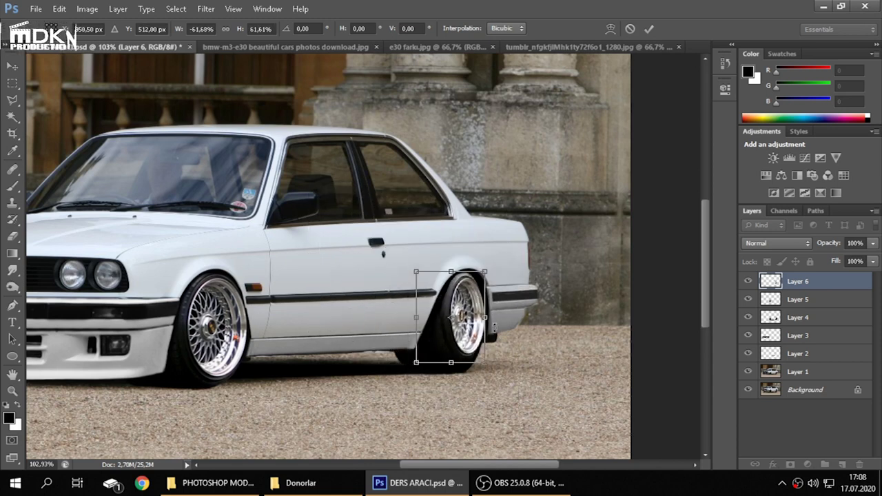
pyautogui.scroll(5, 520, 335)
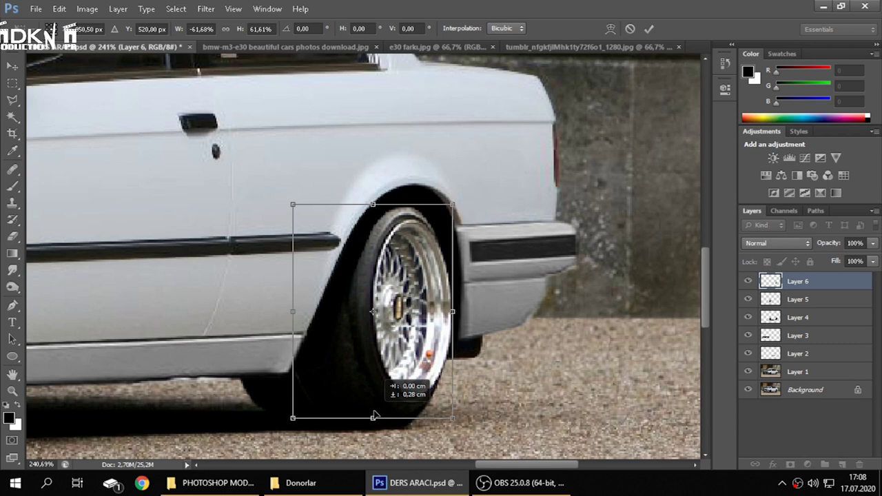
pyautogui.moveTo(374, 404); pyautogui.dragTo(377, 431)
pyautogui.moveTo(378, 215); pyautogui.dragTo(377, 190)
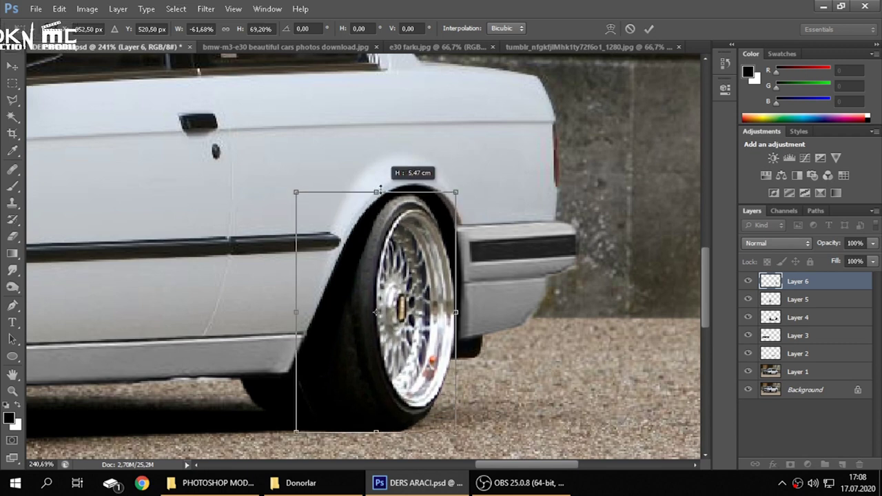
pyautogui.moveTo(300, 323); pyautogui.dragTo(258, 324)
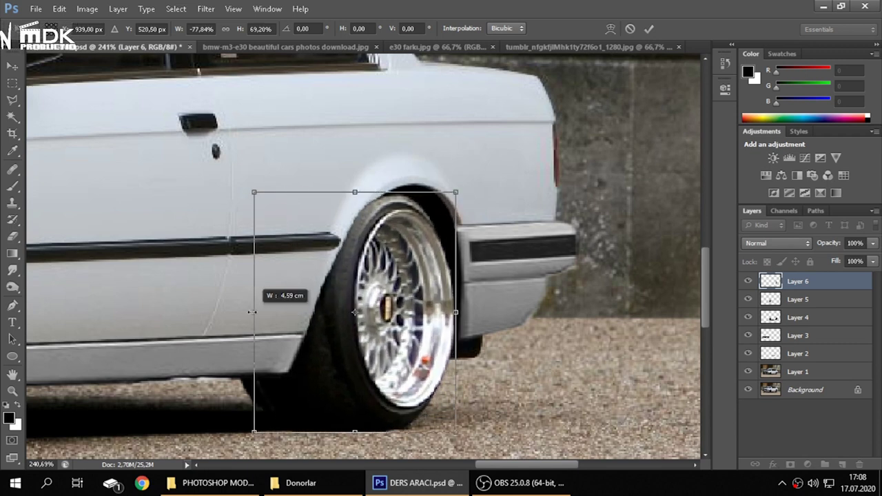
pyautogui.moveTo(419, 243)
pyautogui.mouseDown()
pyautogui.moveTo(434, 243)
pyautogui.moveTo(432, 233)
pyautogui.mouseUp()
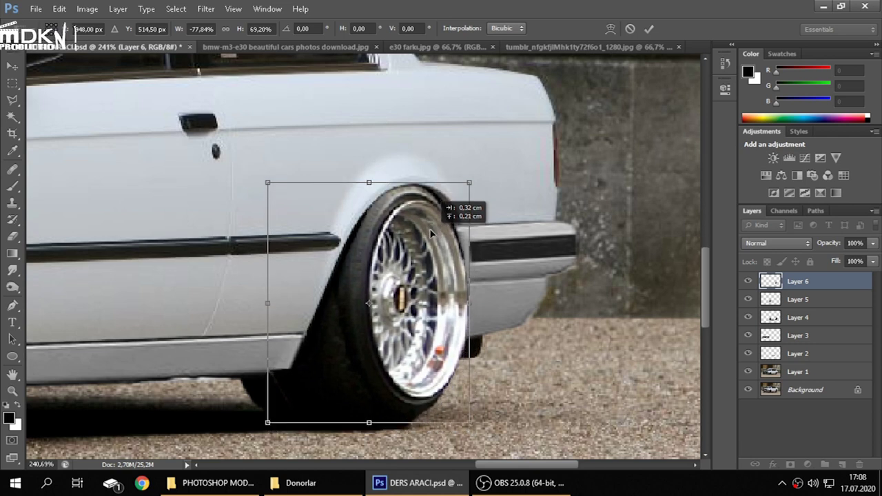
pyautogui.moveTo(370, 427); pyautogui.dragTo(372, 432)
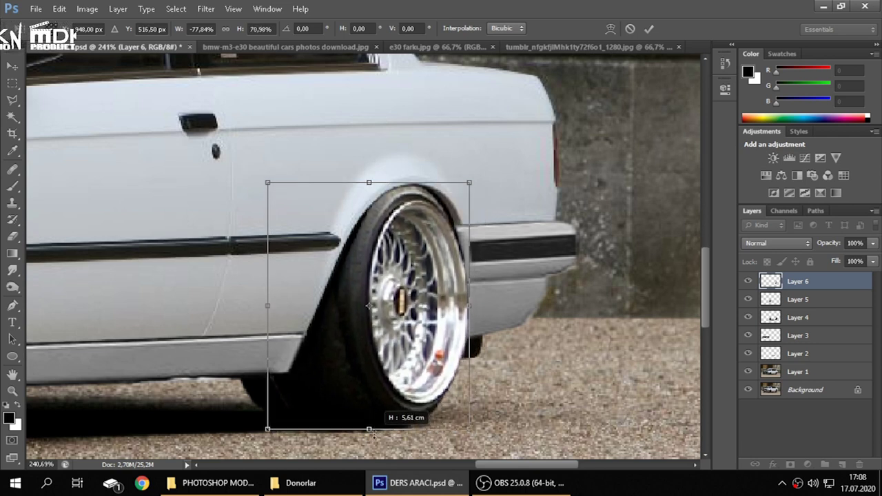
# Fine-tune the wheel's top, left and right edges to fill the rear arch, then commit
pyautogui.scroll(-4, 453, 419)
pyautogui.scroll(-3, 453, 416)
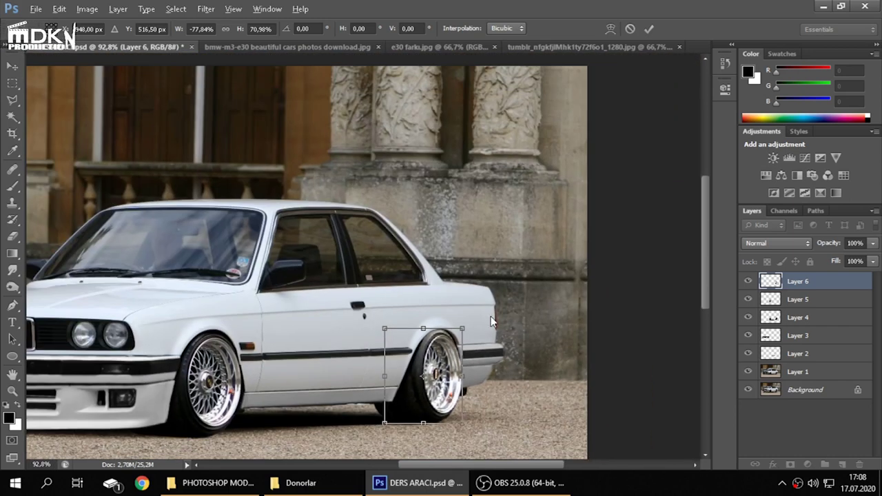
pyautogui.scroll(-1, 496, 322)
pyautogui.scroll(1, 608, 366)
pyautogui.scroll(4, 559, 282)
pyautogui.scroll(2, 386, 177)
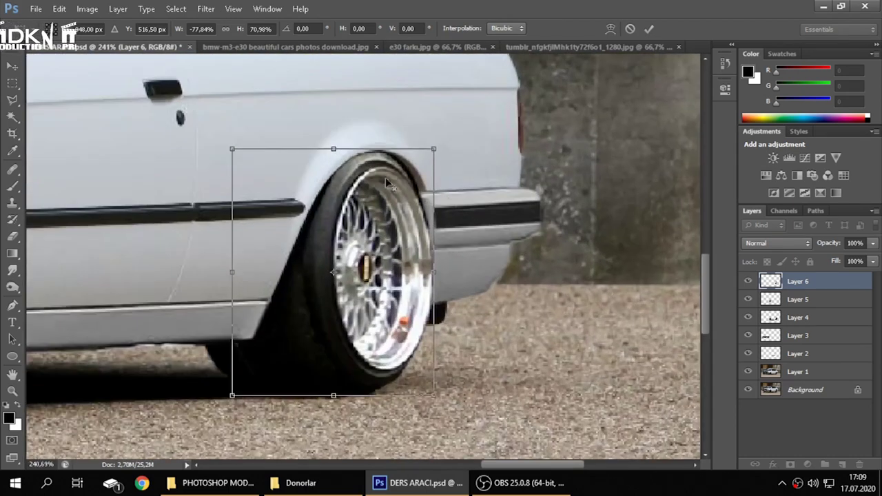
pyautogui.scroll(1, 335, 148)
pyautogui.moveTo(332, 147); pyautogui.dragTo(332, 158)
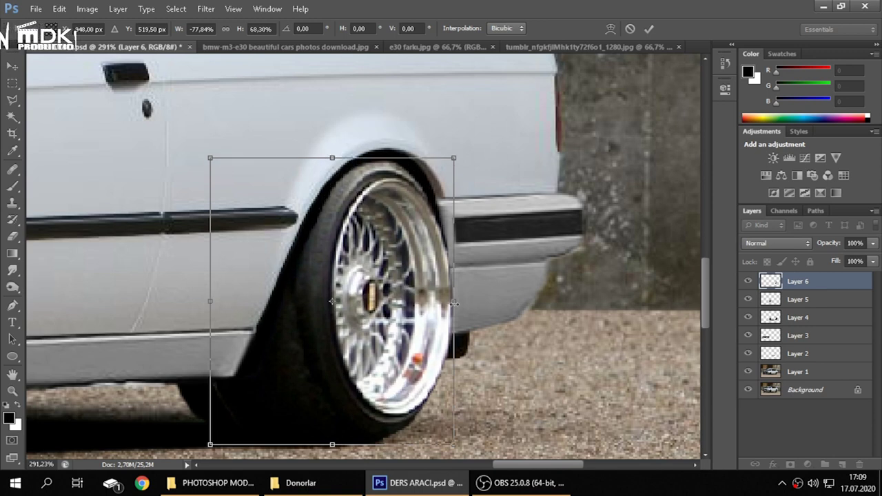
pyautogui.moveTo(454, 302); pyautogui.dragTo(446, 306)
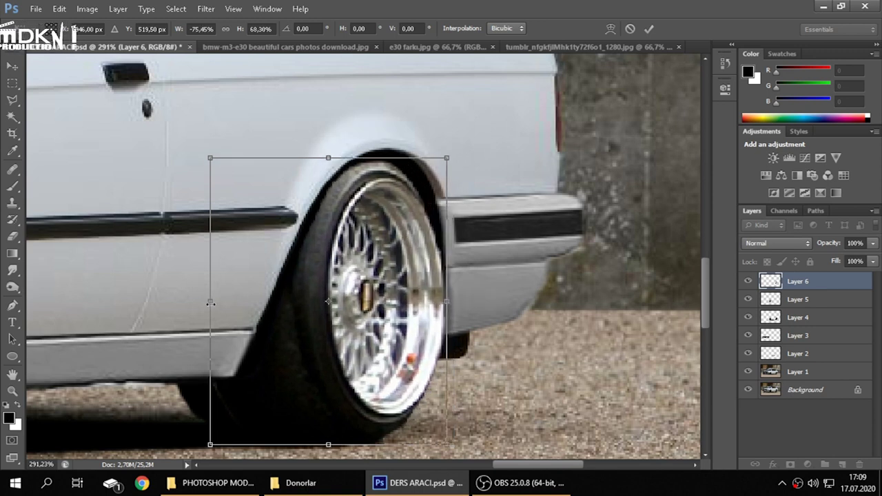
pyautogui.moveTo(211, 302); pyautogui.dragTo(197, 303)
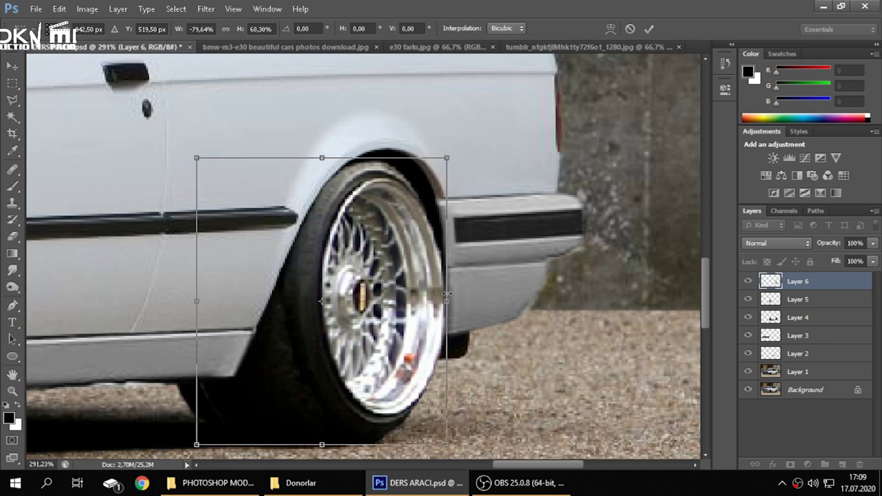
pyautogui.moveTo(447, 294); pyautogui.dragTo(451, 296)
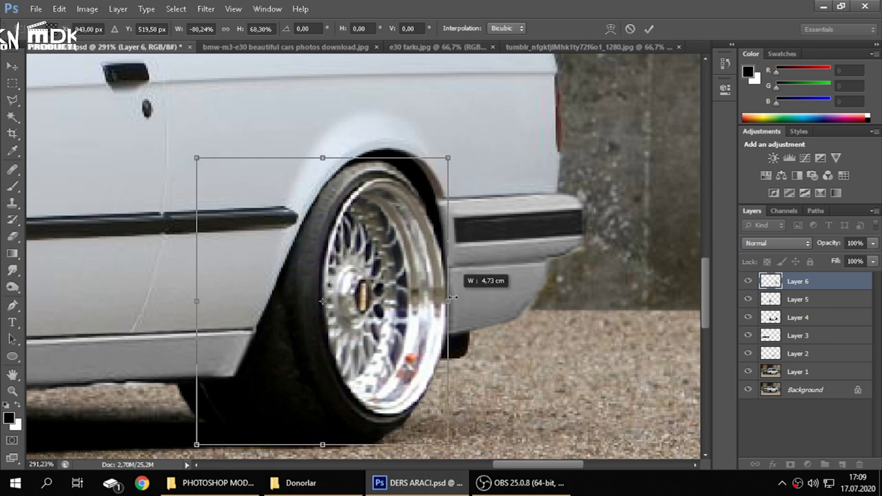
pyautogui.scroll(-2, 415, 301)
pyautogui.scroll(-2, 488, 270)
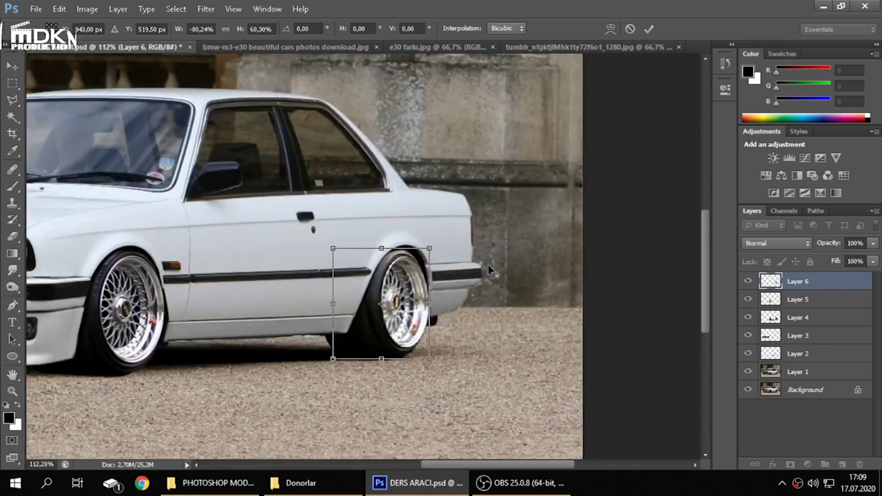
pyautogui.click(648, 29)
# Free-transform the rear wheel again, stretching it slightly taller, and commit
pyautogui.scroll(-1, 505, 298)
pyautogui.scroll(-2, 505, 297)
pyautogui.scroll(-1, 515, 311)
pyautogui.scroll(3, 469, 297)
pyautogui.scroll(3, 469, 297)
pyautogui.scroll(2, 468, 296)
pyautogui.rightClick(424, 238)
pyautogui.click(482, 349)
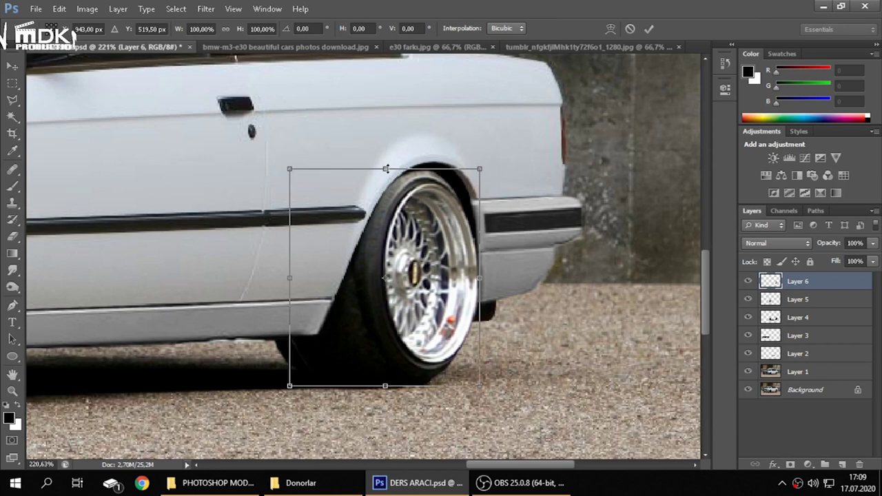
pyautogui.moveTo(385, 163); pyautogui.dragTo(385, 155)
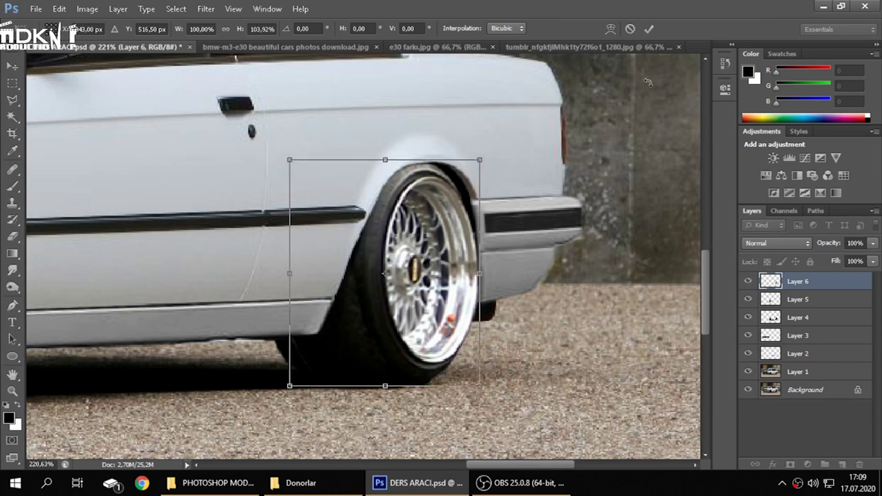
pyautogui.click(649, 31)
pyautogui.scroll(-3, 538, 245)
pyautogui.scroll(-4, 537, 244)
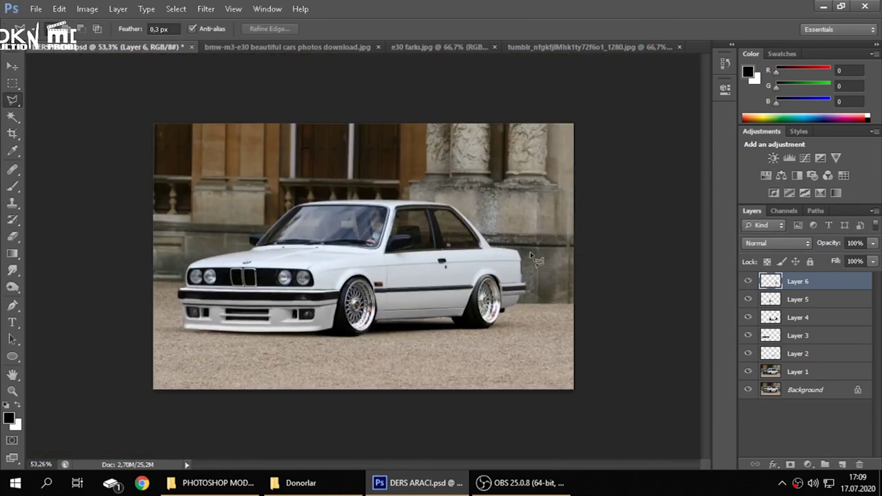
pyautogui.scroll(-1, 541, 298)
pyautogui.scroll(-1, 545, 303)
pyautogui.scroll(2, 579, 321)
pyautogui.scroll(1, 617, 342)
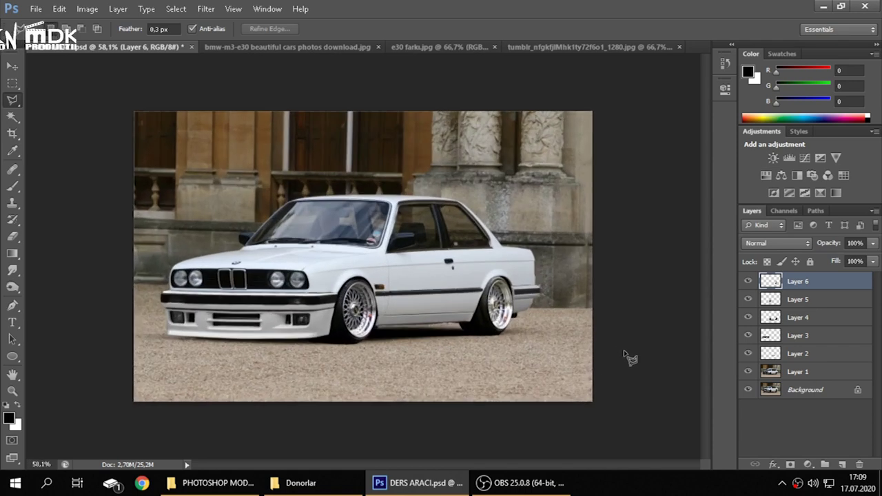
pyautogui.scroll(4, 571, 359)
pyautogui.scroll(2, 571, 358)
pyautogui.scroll(2, 571, 358)
pyautogui.click(12, 237)
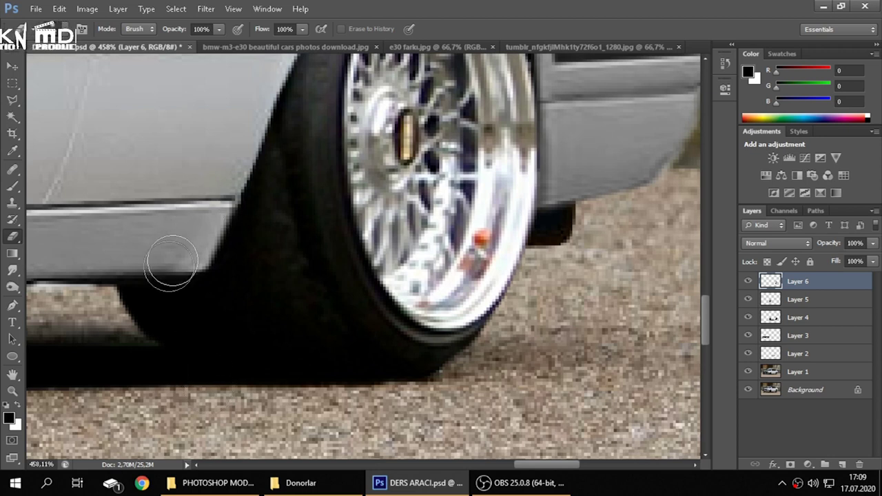
pyautogui.scroll(2, 185, 247)
pyautogui.scroll(1, 275, 127)
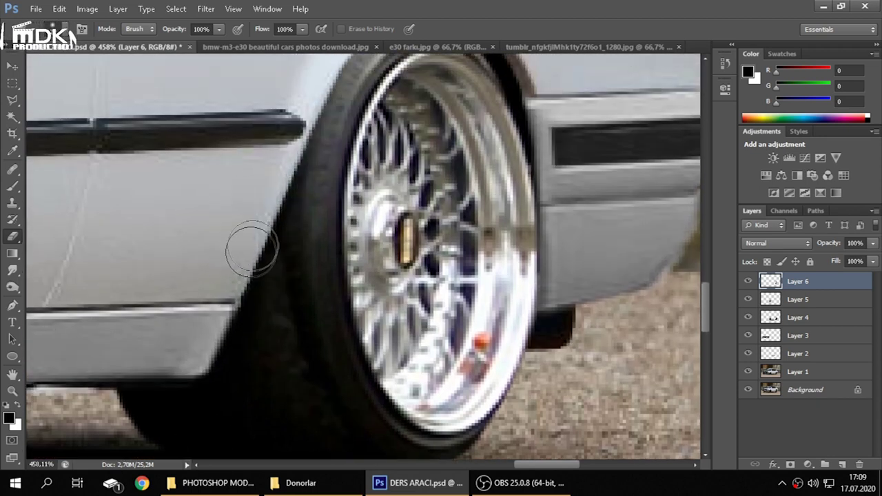
pyautogui.scroll(2, 255, 186)
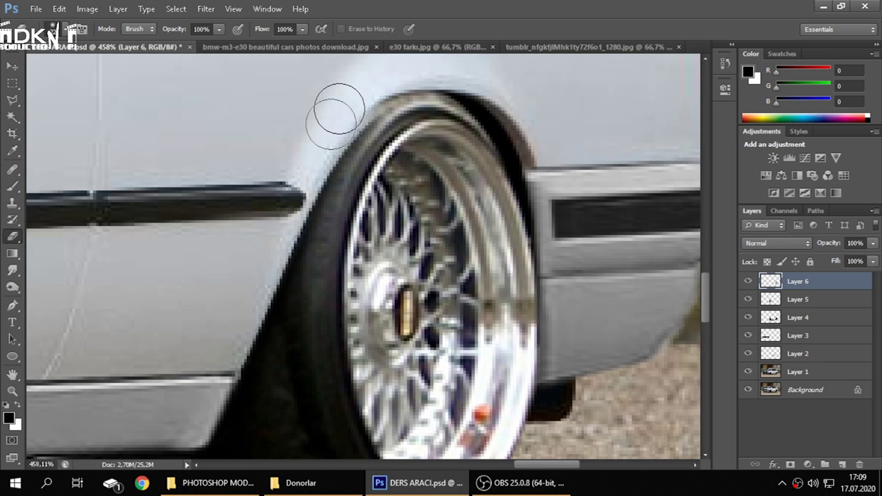
pyautogui.moveTo(443, 69); pyautogui.dragTo(443, 79)
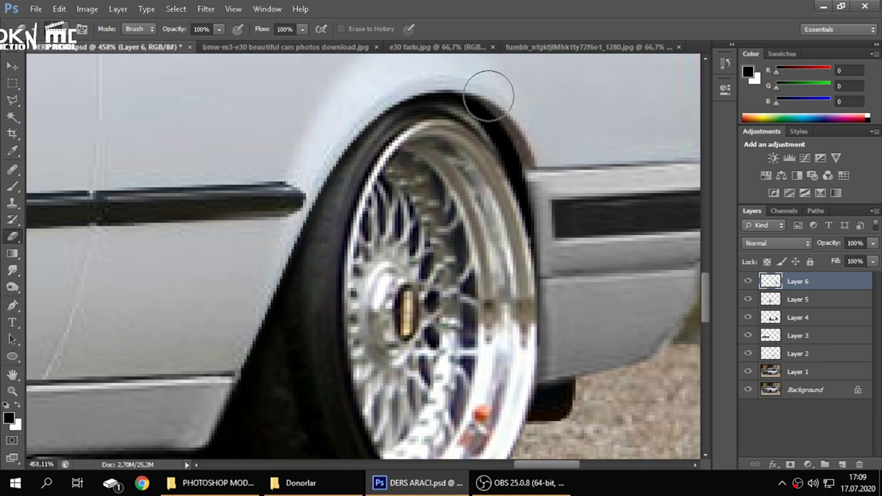
pyautogui.scroll(-3, 286, 207)
pyautogui.scroll(-1, 220, 303)
pyautogui.scroll(-1, 223, 302)
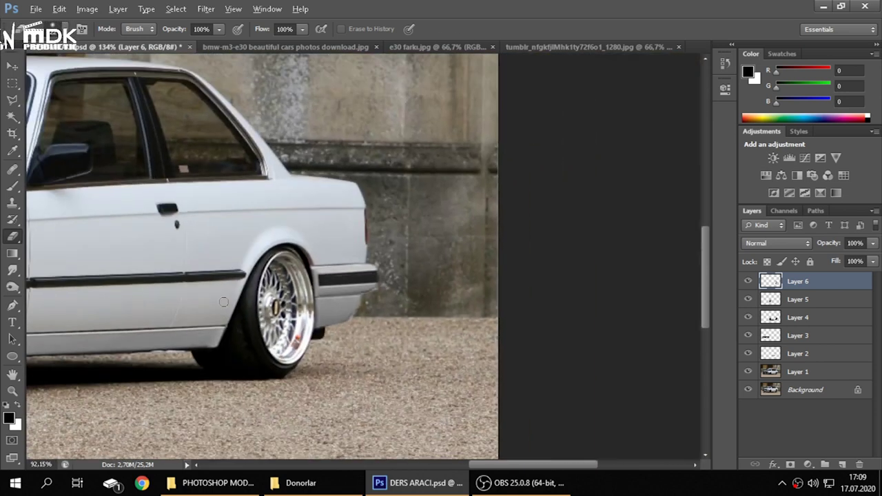
pyautogui.scroll(-2, 427, 254)
pyautogui.scroll(-2, 435, 259)
pyautogui.scroll(-1, 496, 256)
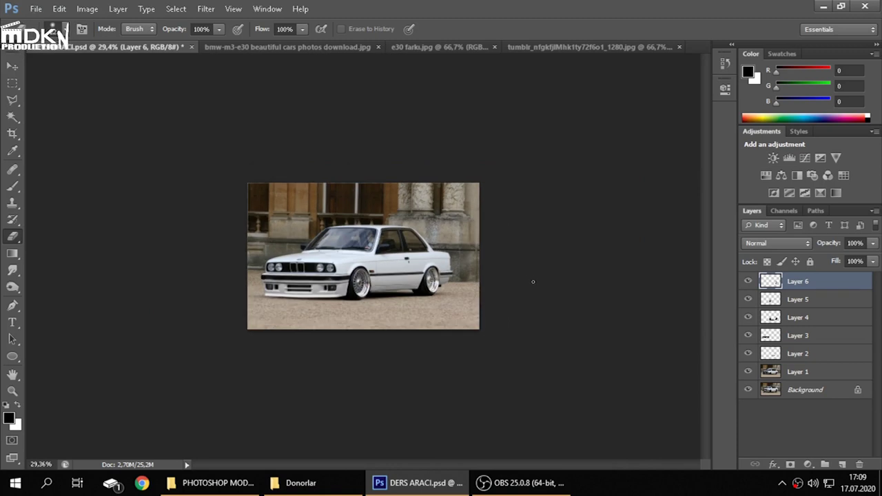
pyautogui.scroll(-1, 540, 305)
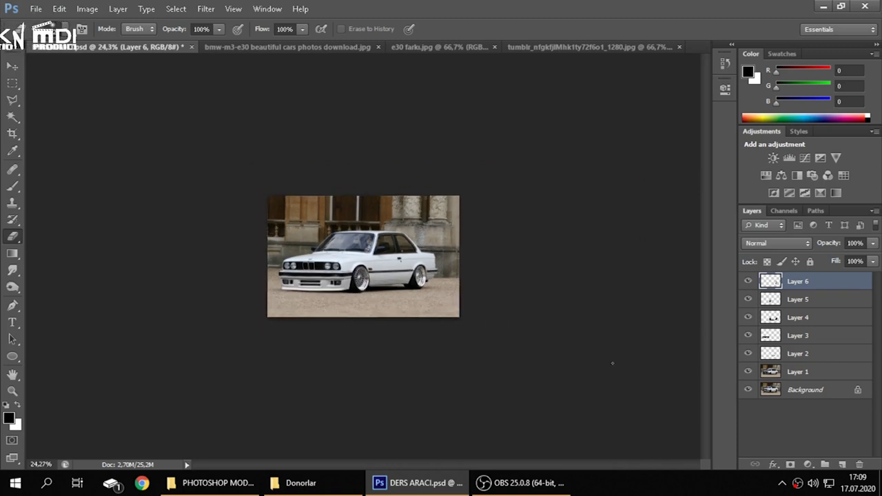
pyautogui.scroll(7, 612, 363)
pyautogui.scroll(2, 485, 335)
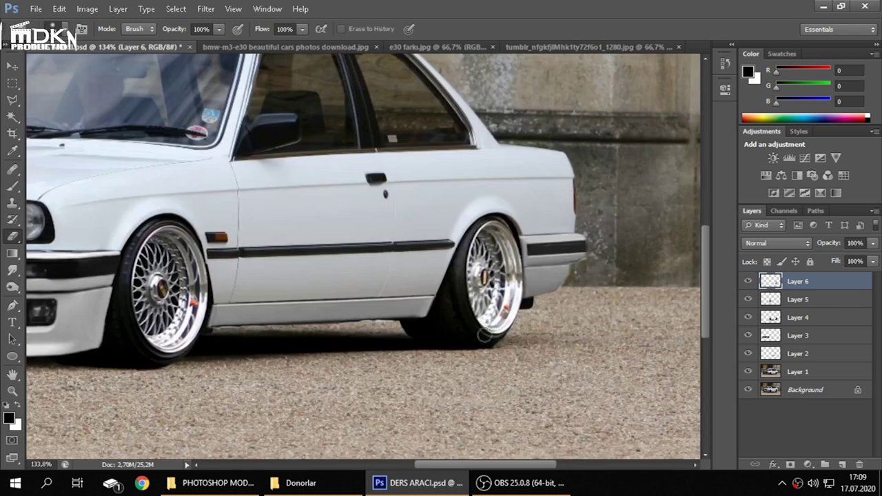
pyautogui.scroll(2, 618, 331)
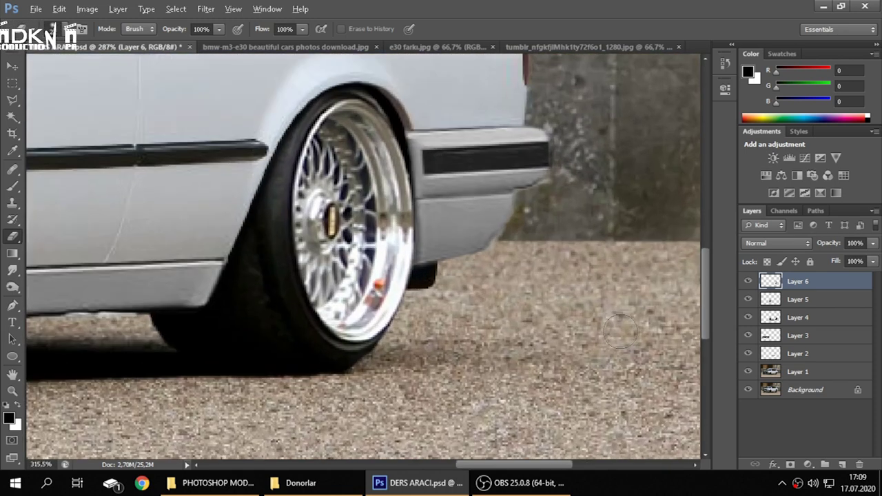
pyautogui.scroll(1, 618, 331)
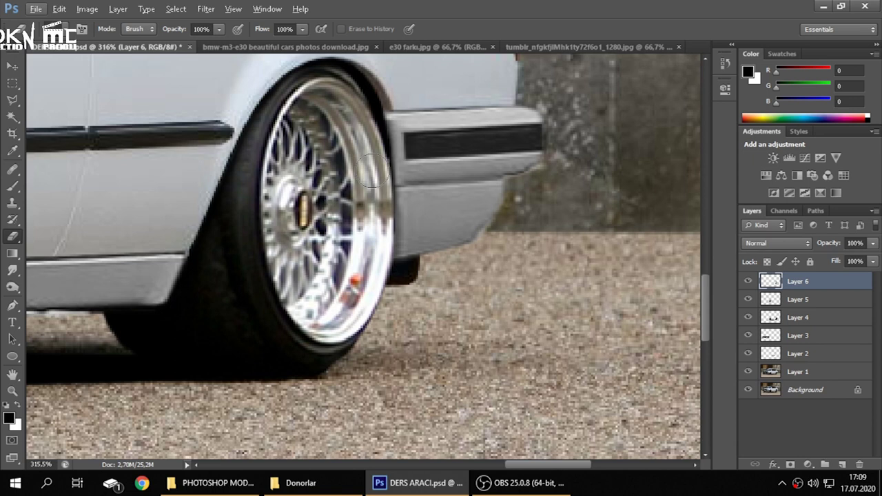
pyautogui.scroll(-1, 372, 160)
pyautogui.scroll(1, 381, 299)
pyautogui.scroll(-1, 396, 297)
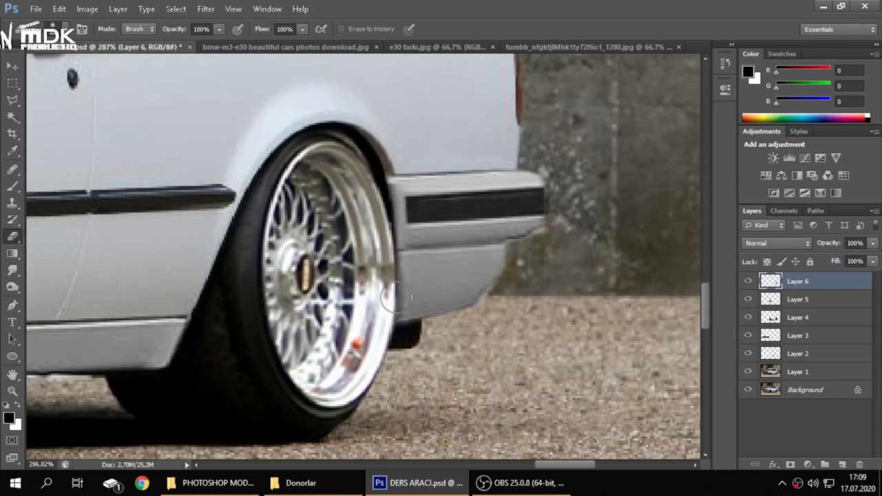
pyautogui.scroll(-2, 396, 296)
pyautogui.scroll(-1, 397, 296)
pyautogui.scroll(-1, 396, 297)
pyautogui.scroll(-1, 396, 297)
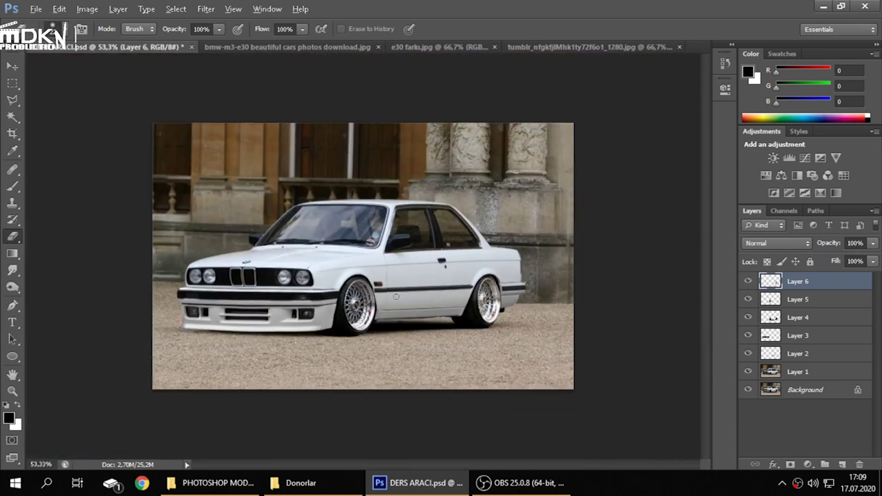
pyautogui.scroll(-1, 396, 296)
pyautogui.scroll(1, 536, 310)
pyautogui.scroll(2, 551, 323)
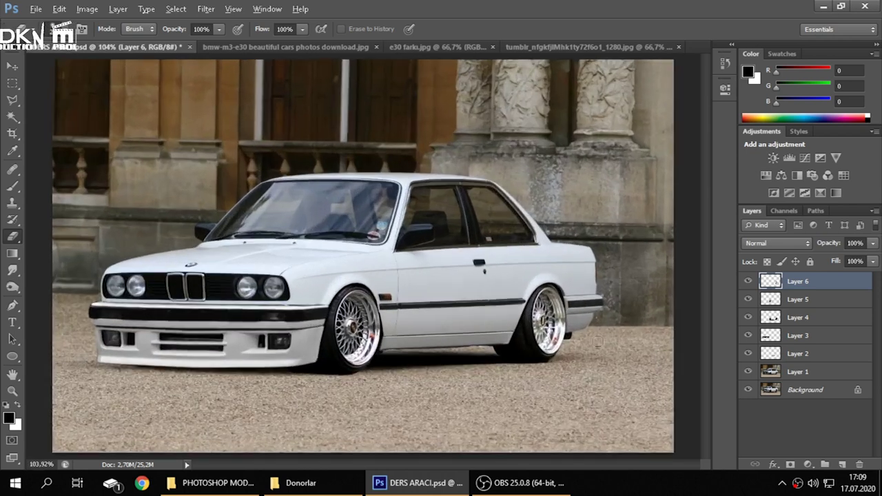
pyautogui.scroll(2, 593, 358)
pyautogui.scroll(1, 593, 358)
pyautogui.click(87, 9)
pyautogui.click(89, 9)
pyautogui.click(88, 9)
pyautogui.click(88, 9)
pyautogui.hotkey('ctrl', '0')
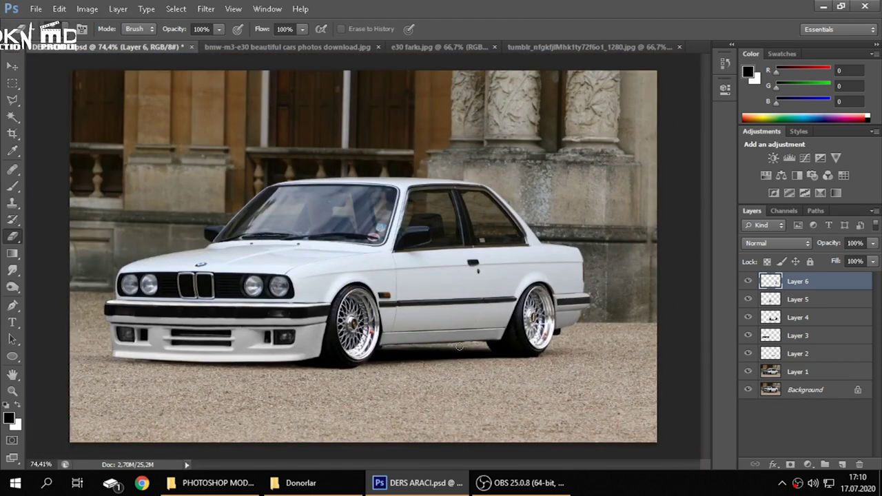
pyautogui.scroll(-1, 460, 345)
pyautogui.scroll(-1, 460, 344)
pyautogui.scroll(2, 460, 344)
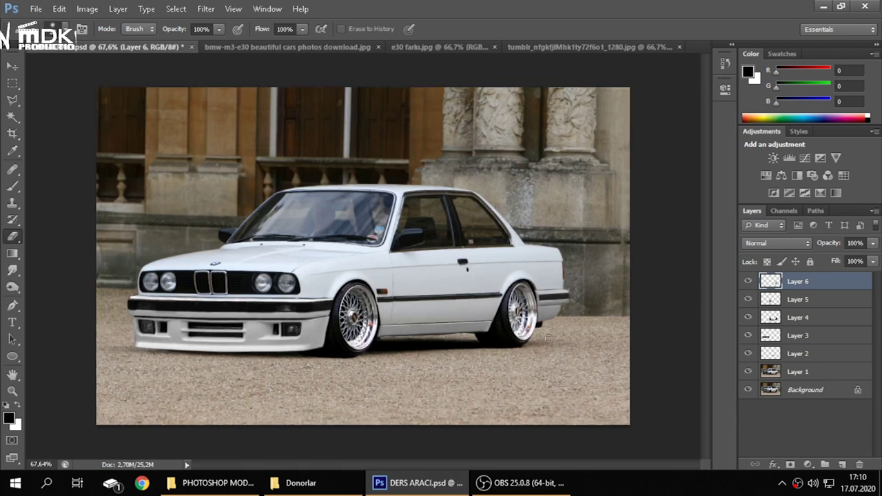
pyautogui.scroll(2, 460, 344)
pyautogui.scroll(2, 400, 359)
pyautogui.scroll(2, 172, 153)
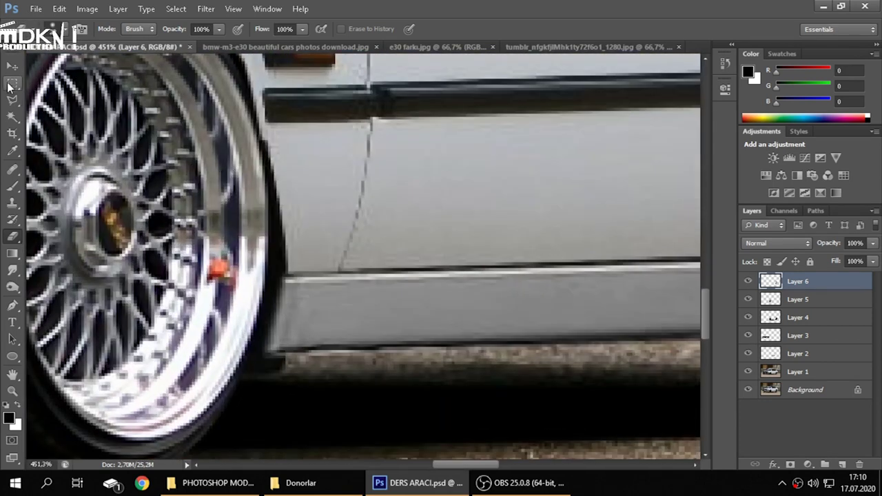
# Smudge a polygonal-lasso strip on Layer 1 beside the front wheel, checking Layer 2
pyautogui.press('l')
pyautogui.click(797, 372)
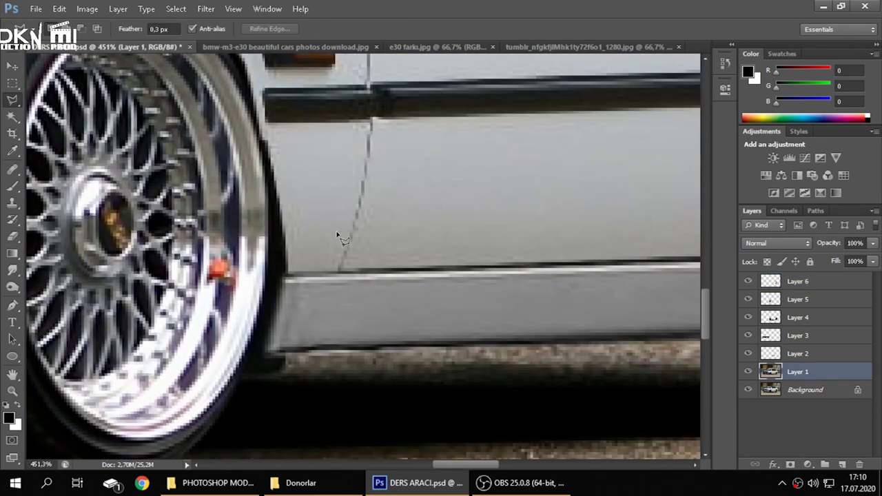
pyautogui.click(269, 176)
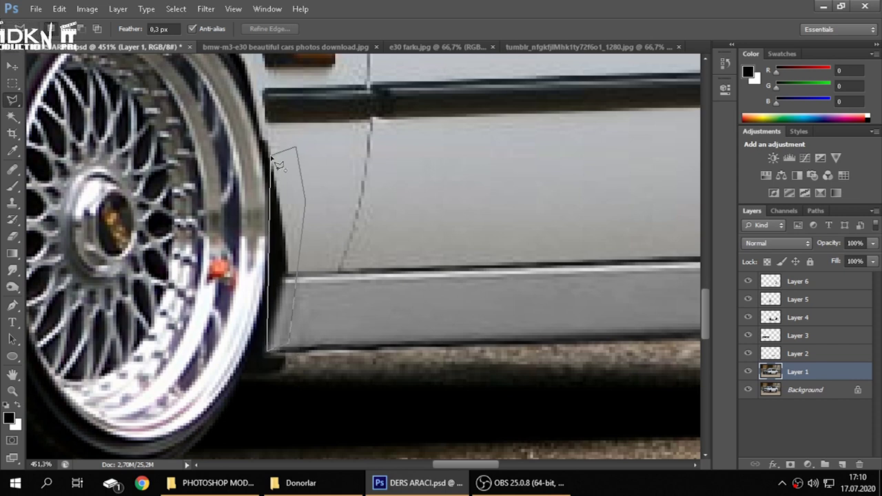
pyautogui.click(11, 271)
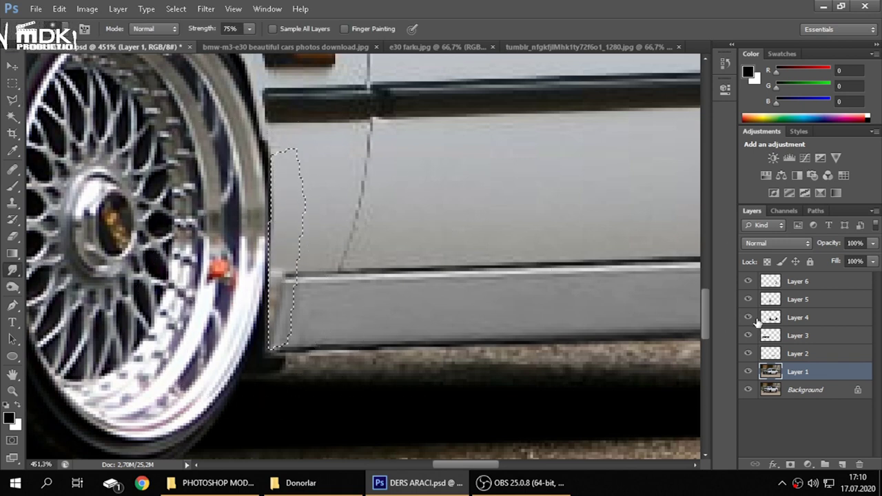
pyautogui.click(749, 354)
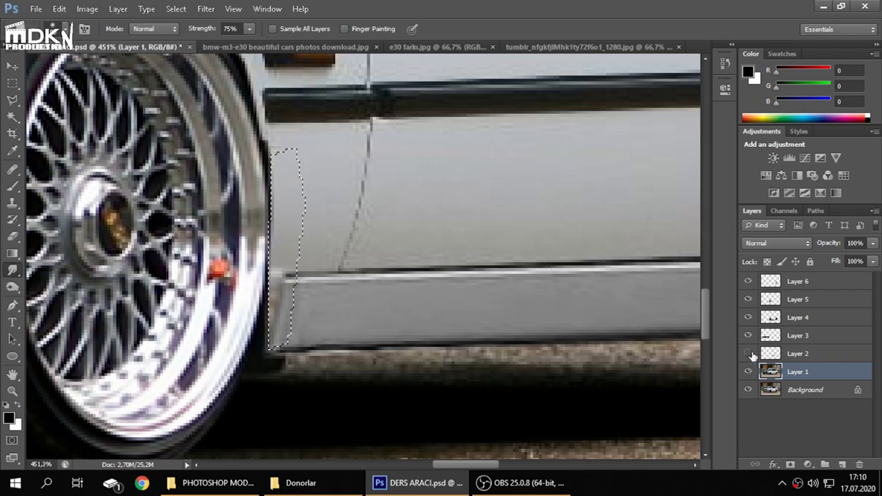
pyautogui.click(797, 354)
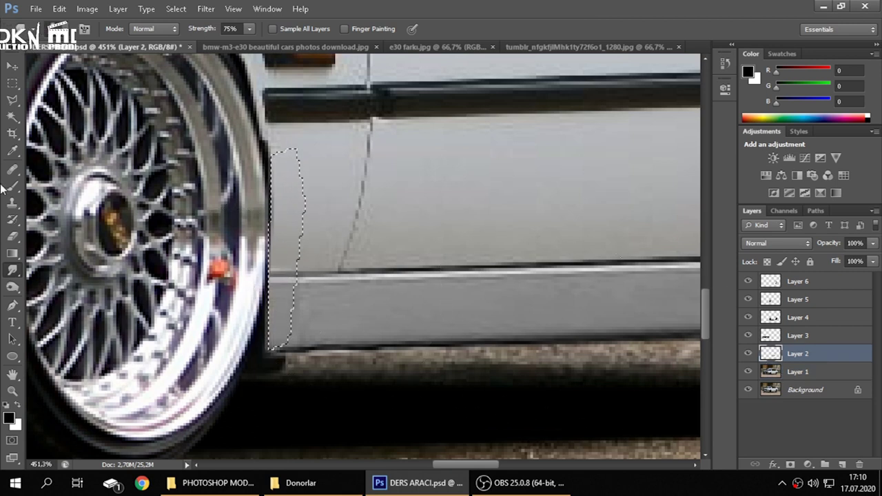
# Clear the selection beside the front wheel
pyautogui.press('l')
pyautogui.hotkey('ctrl', 'd')
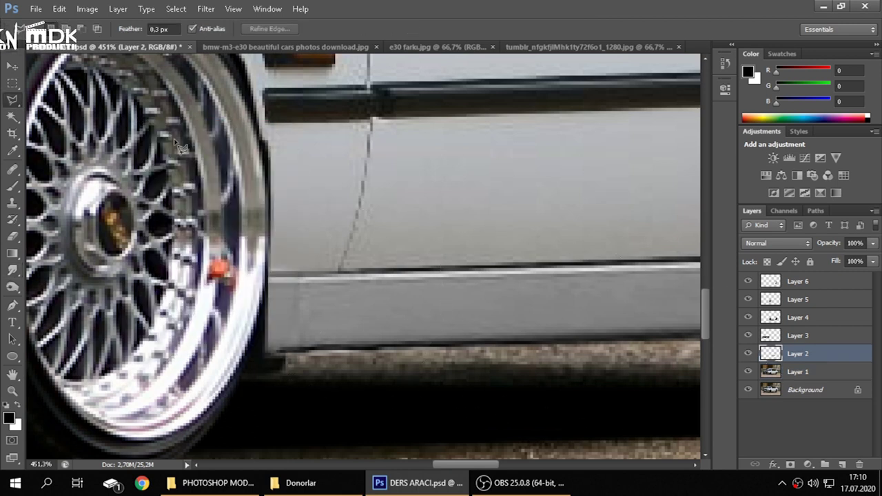
pyautogui.scroll(-2, 278, 218)
pyautogui.scroll(-3, 278, 218)
pyautogui.scroll(-3, 278, 218)
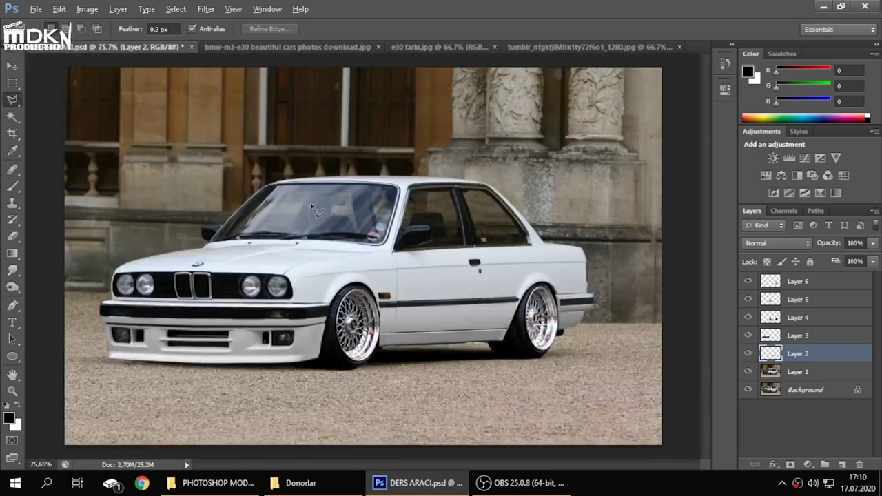
pyautogui.scroll(5, 310, 297)
pyautogui.scroll(3, 298, 276)
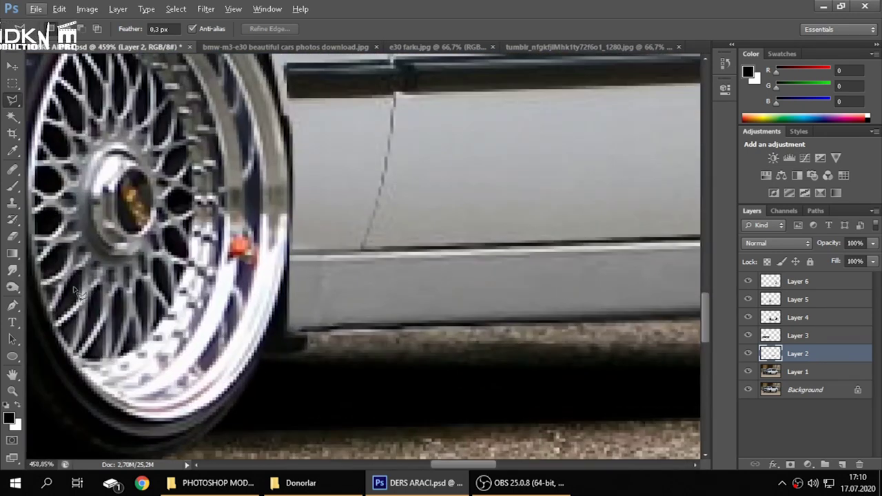
# Set up the Blur Tool at 74 px and 0% hardness for the seam
pyautogui.moveTo(14, 272); pyautogui.dragTo(59, 266)
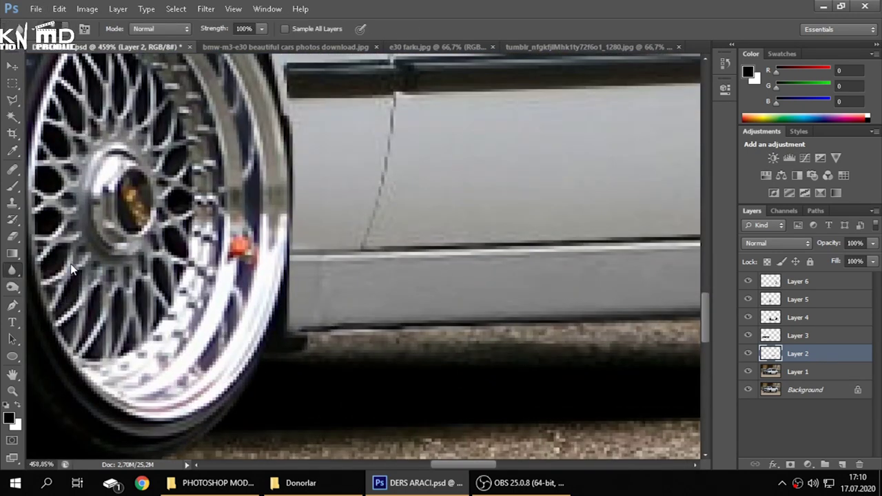
pyautogui.click(55, 29)
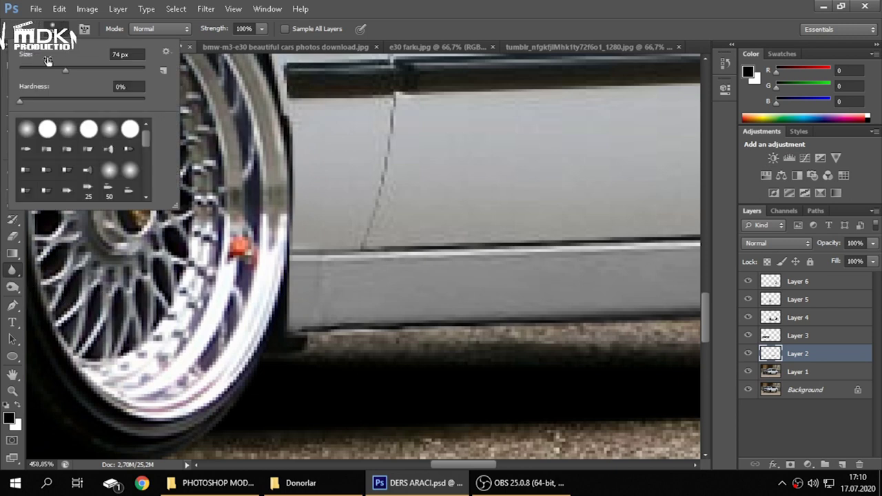
pyautogui.click(441, 30)
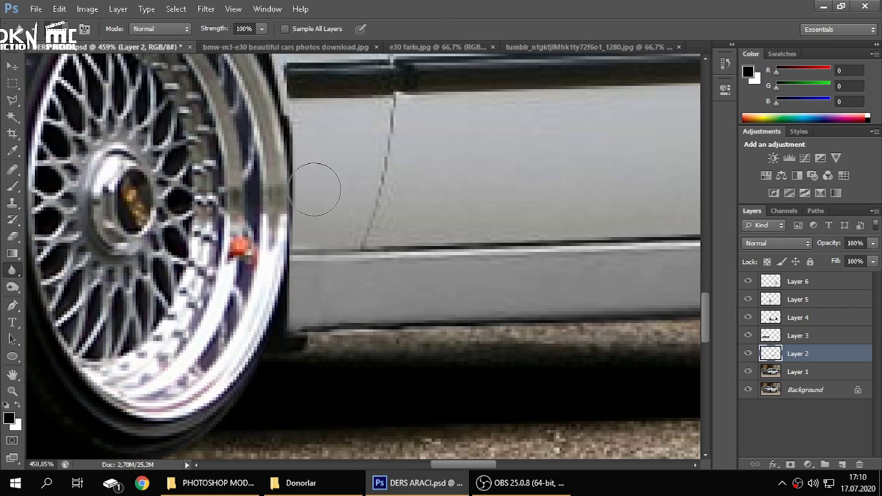
pyautogui.scroll(-4, 345, 197)
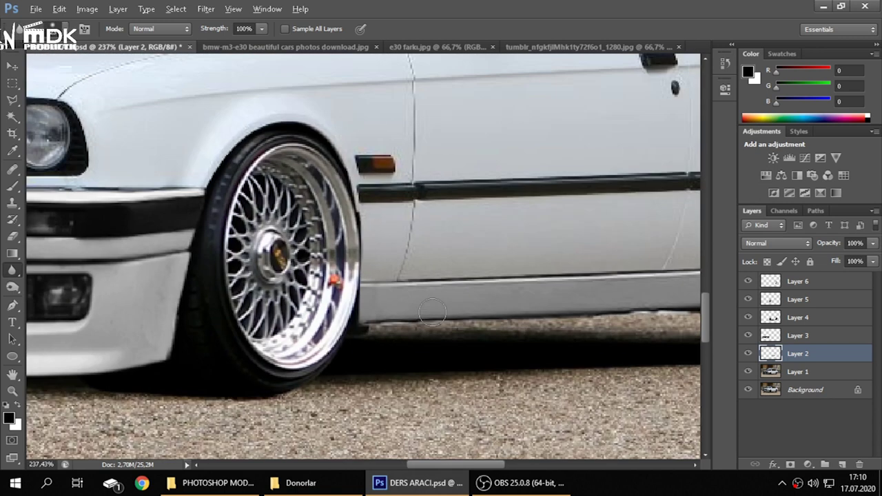
pyautogui.scroll(-3, 485, 282)
pyautogui.scroll(-2, 485, 283)
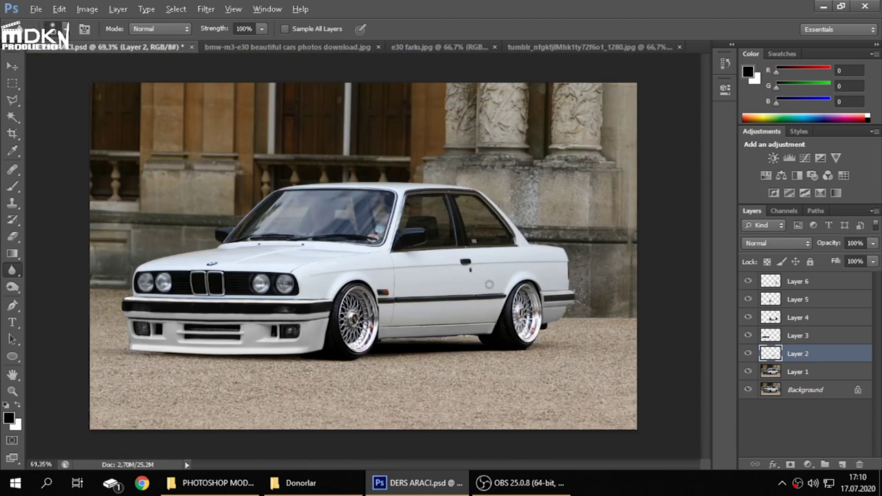
pyautogui.scroll(-1, 505, 278)
pyautogui.scroll(-1, 504, 277)
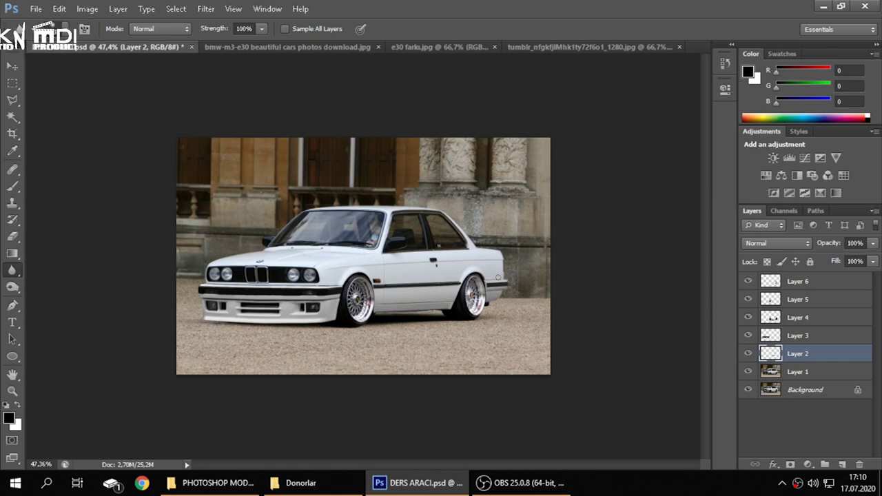
pyautogui.scroll(-3, 494, 267)
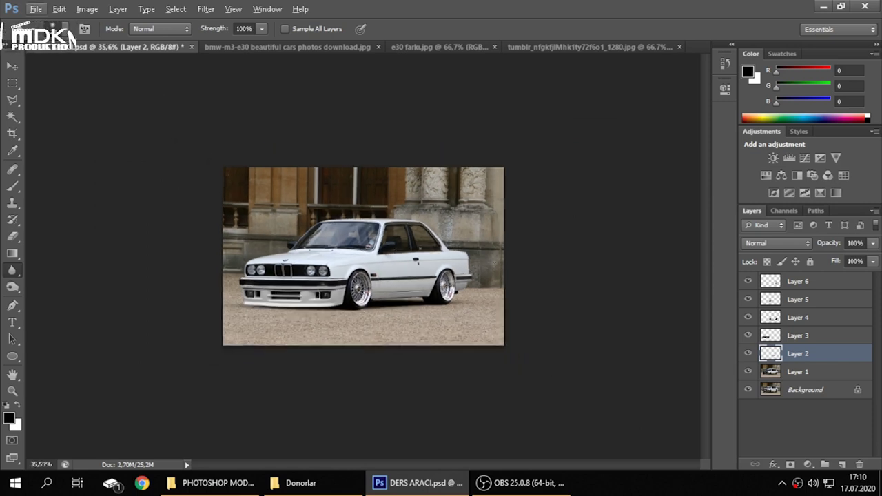